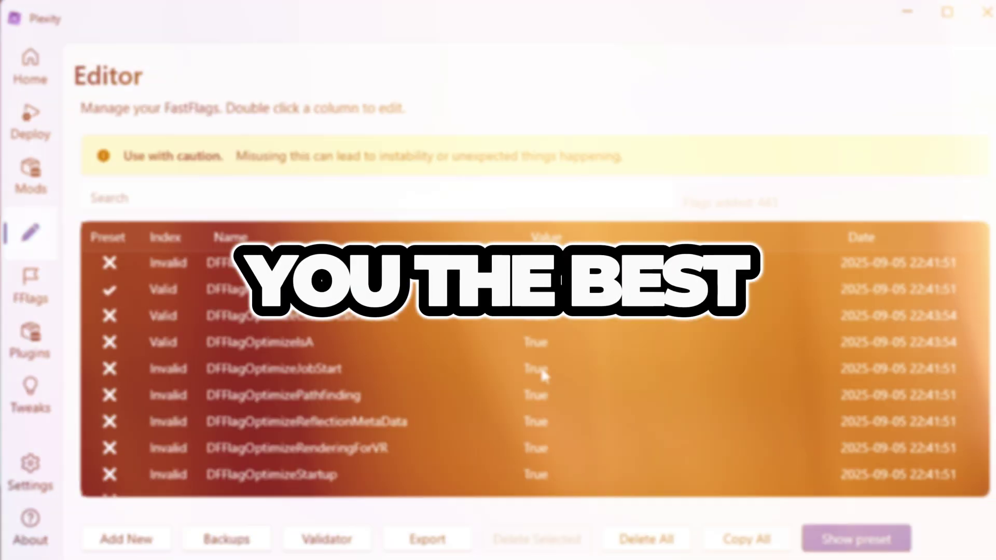
# Step: Boost Roblox from its GearUP Booster Home card and confirm the boost
pyautogui.scroll(-15, 543, 375)
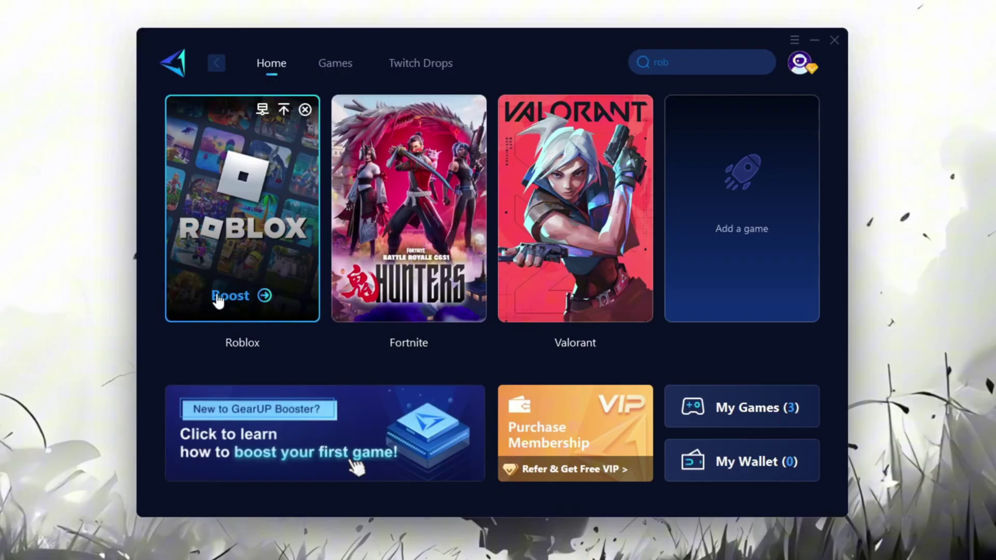
pyautogui.click(220, 298)
pyautogui.click(475, 185)
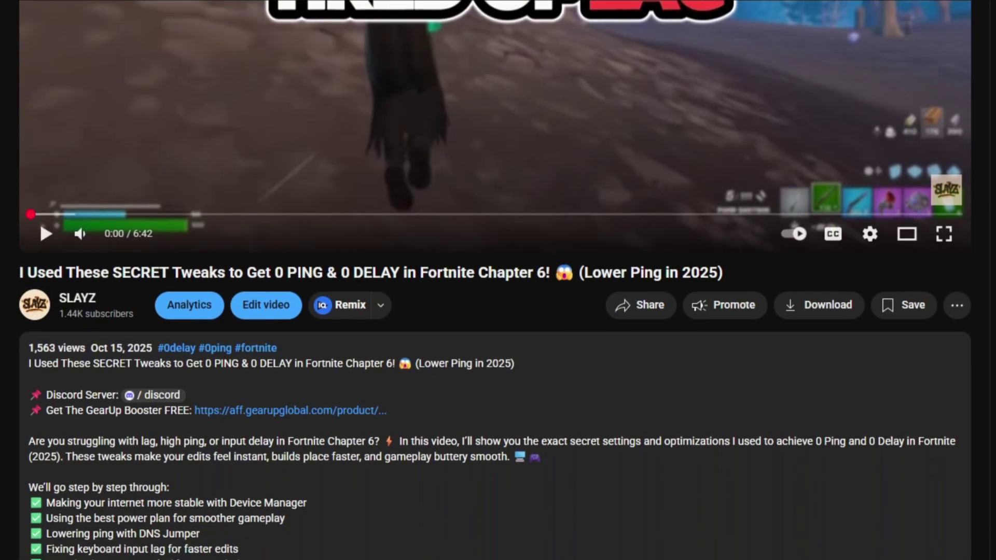
pyautogui.scroll(-1, 497, 281)
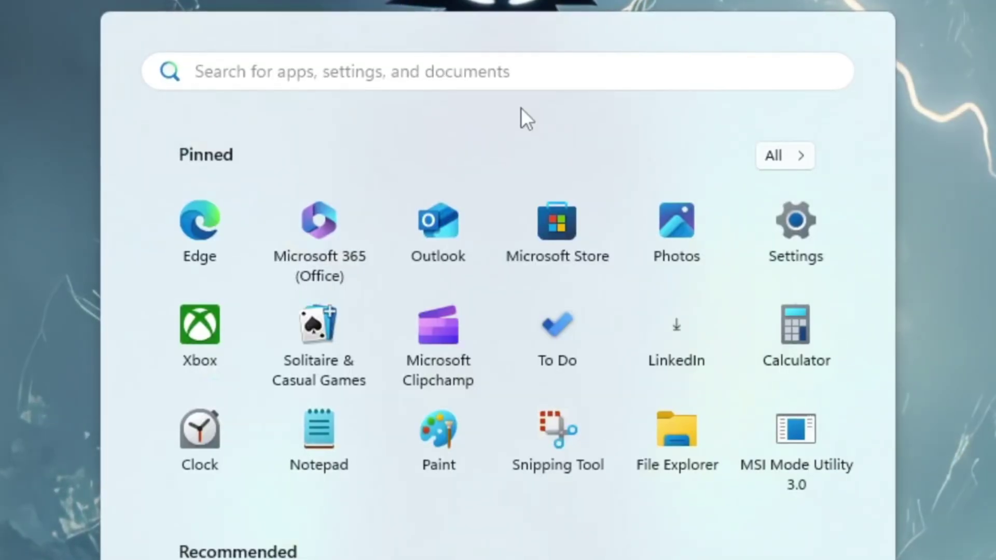
# Step: Launch System Configuration from a Start search and show its Boot tab
pyautogui.write('Sys')
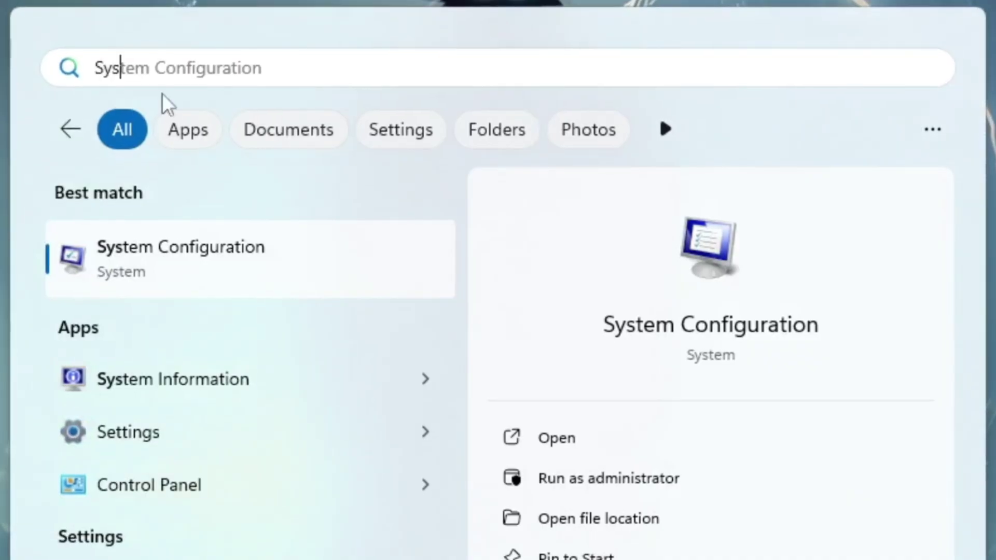
pyautogui.write('tem Configuration')
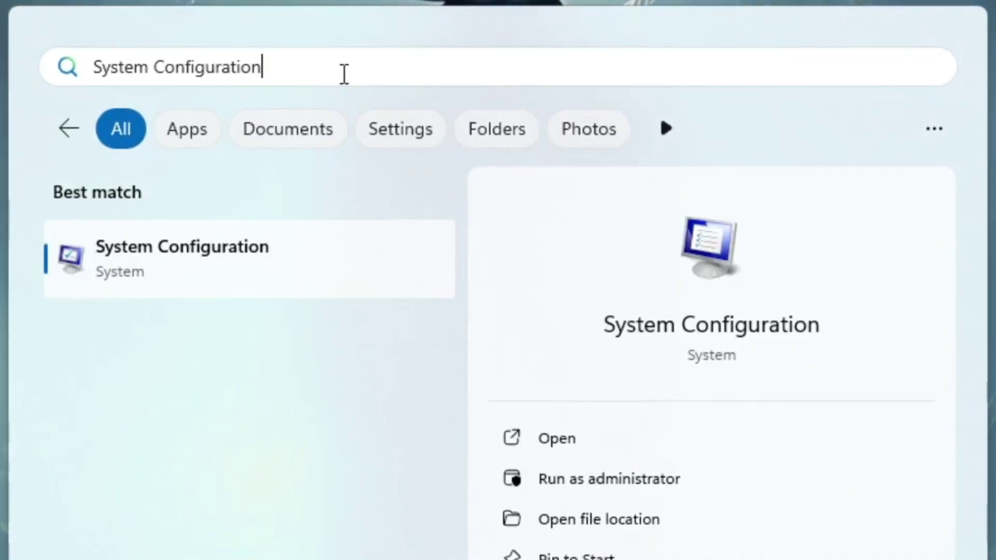
pyautogui.click(349, 295)
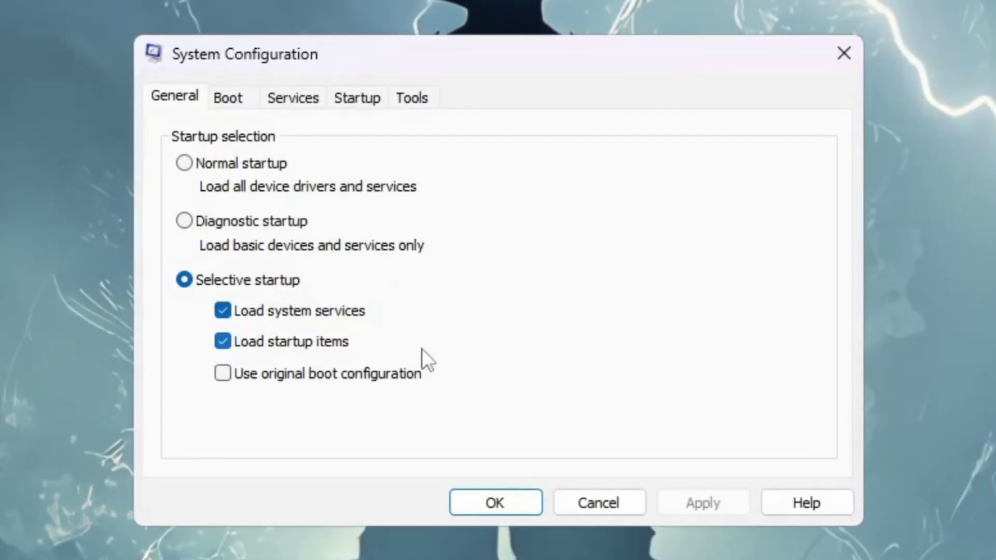
pyautogui.click(223, 104)
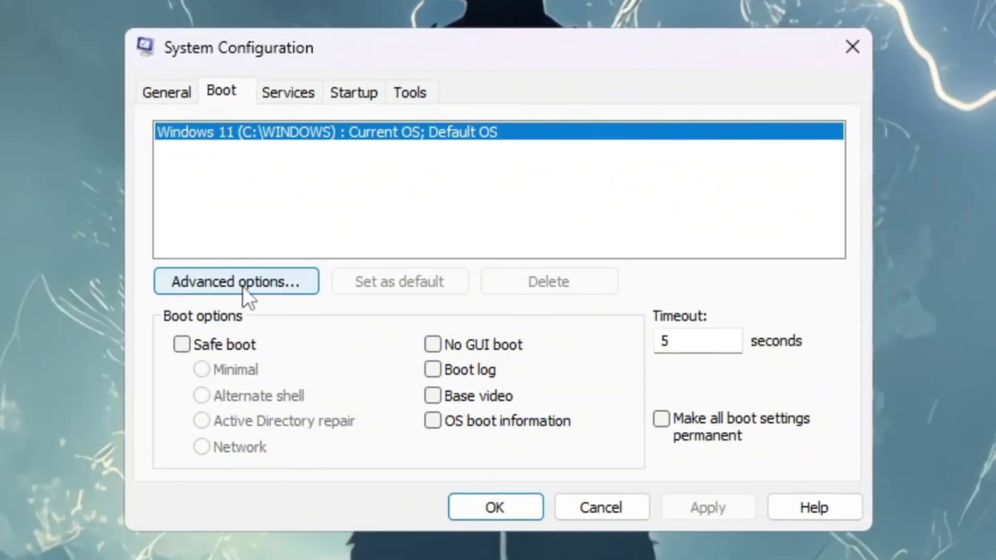
# Step: Enable Number of processors at 16 in Advanced boot options, confirm with OK and apply
pyautogui.click(243, 286)
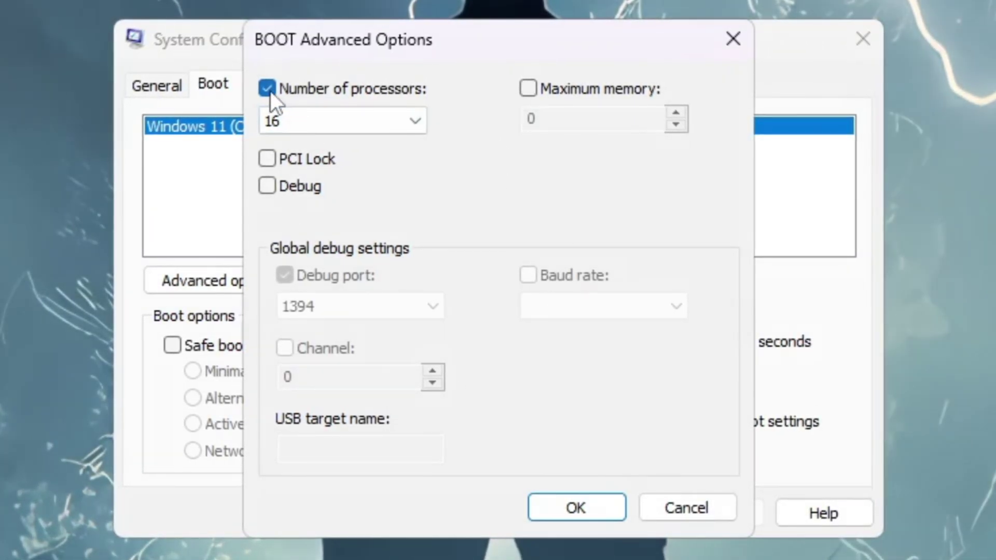
pyautogui.click(268, 89)
pyautogui.click(268, 90)
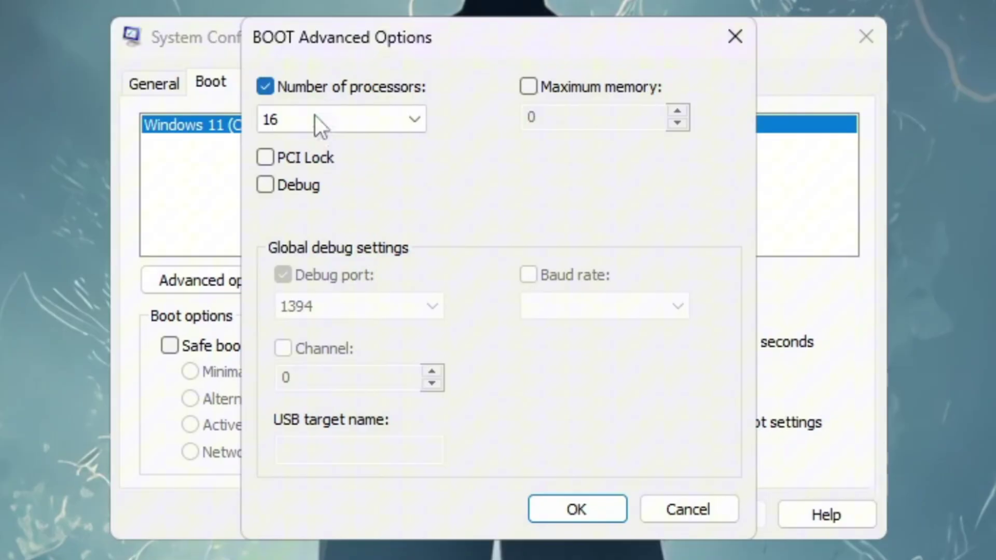
pyautogui.click(415, 121)
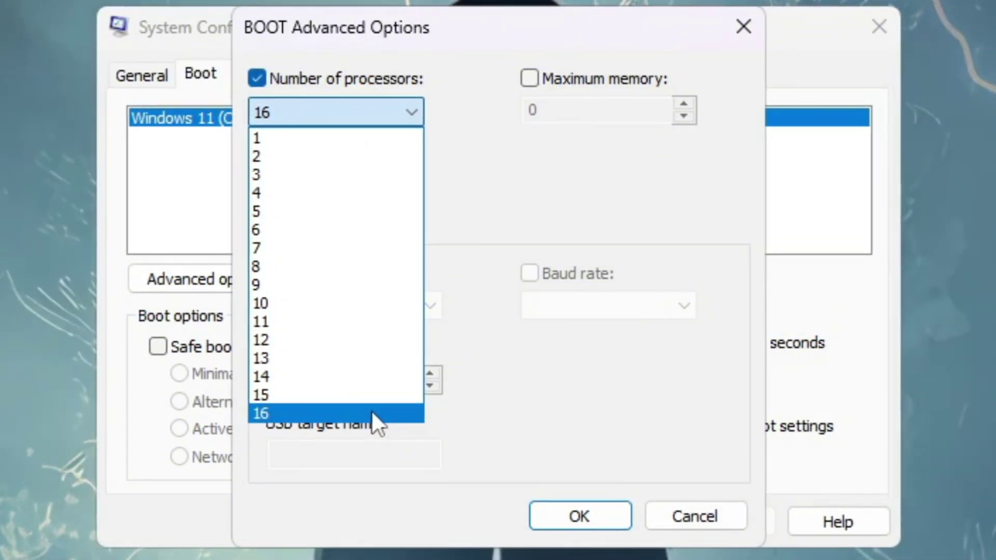
pyautogui.click(372, 412)
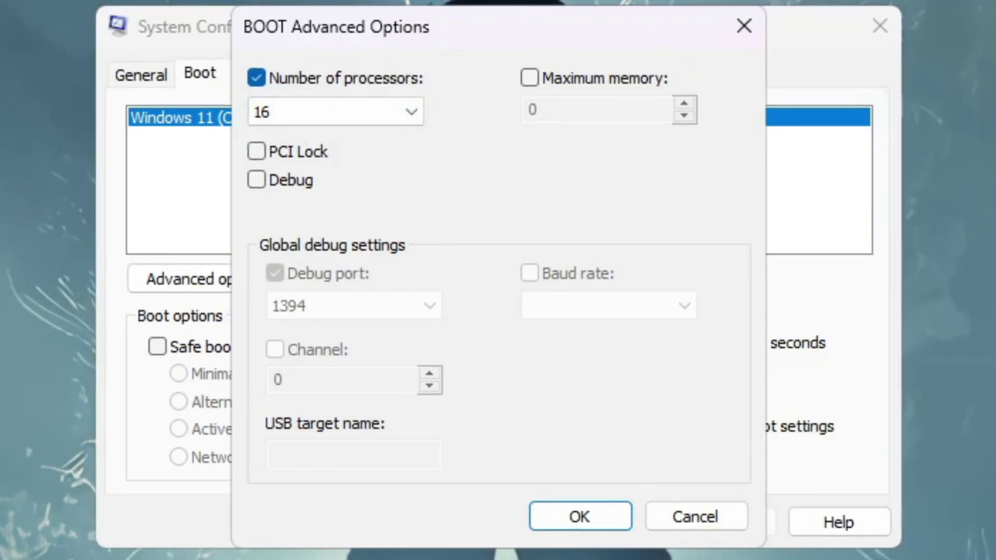
pyautogui.click(579, 516)
pyautogui.click(751, 523)
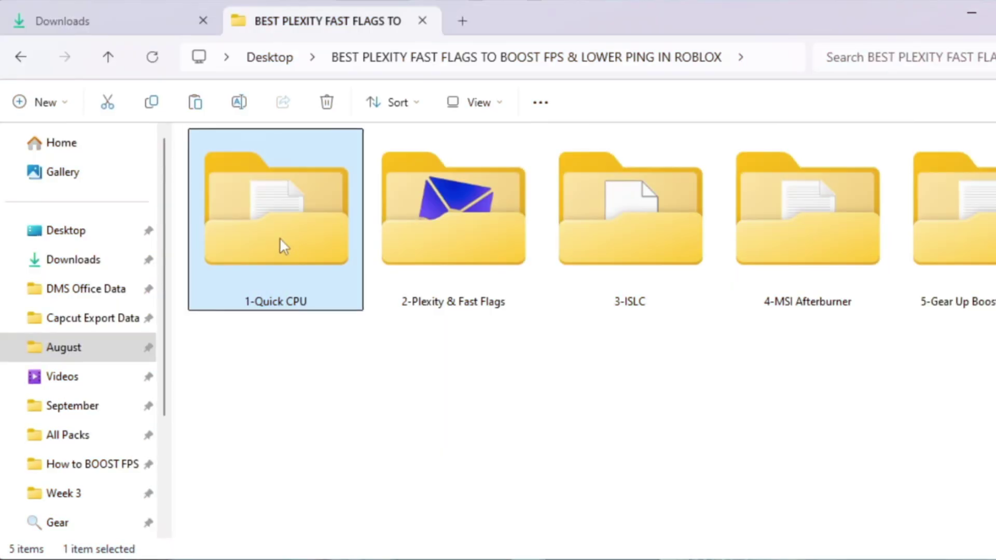
# Step: Open the 1-Quick CPU folder, select Quick CPU.txt, and search Start for QuickCPU
pyautogui.doubleClick(283, 246)
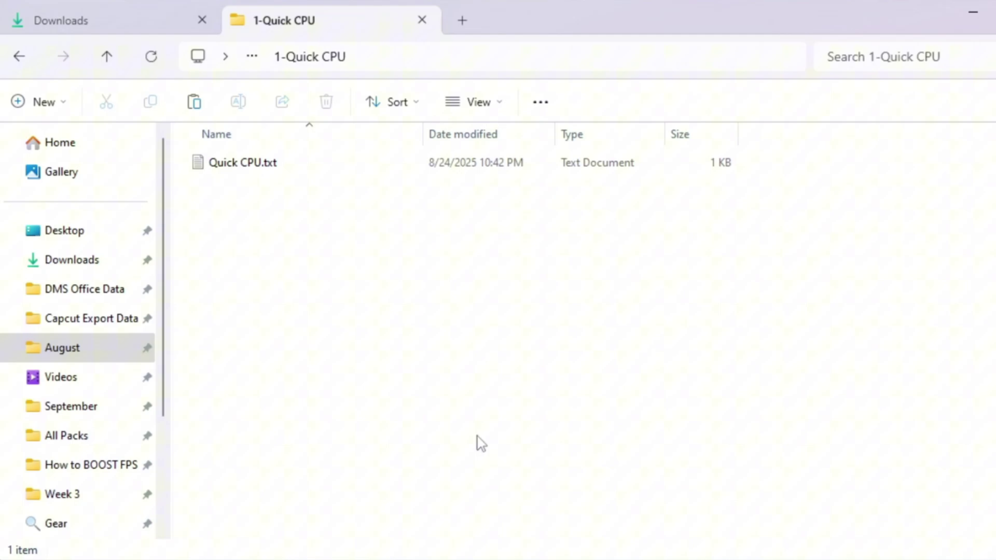
pyautogui.click(298, 169)
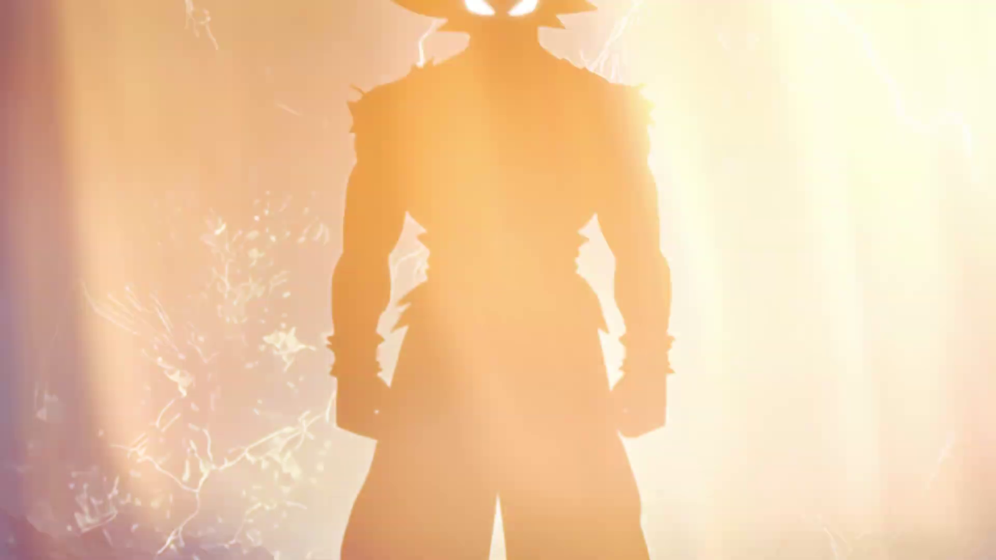
pyautogui.press('super')
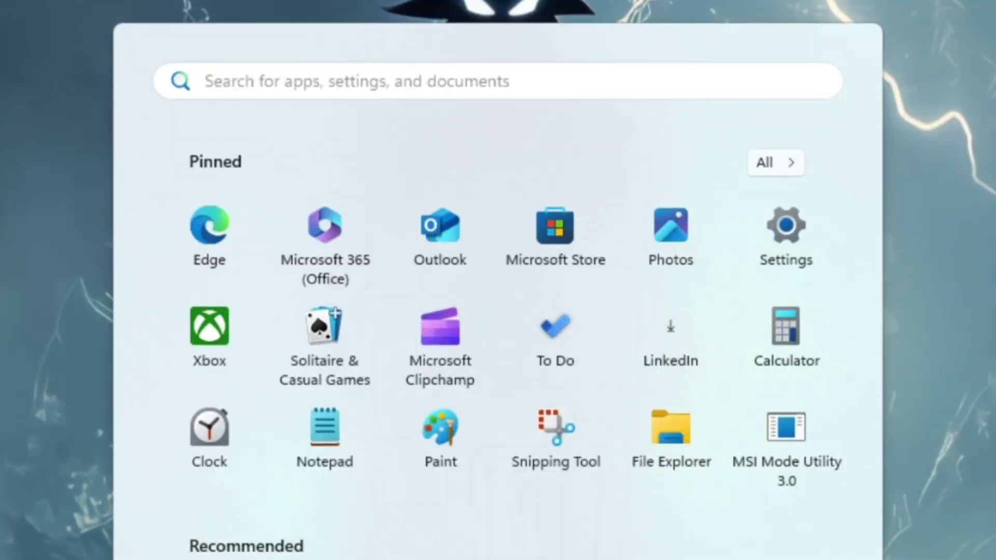
pyautogui.write('QuickCPU')
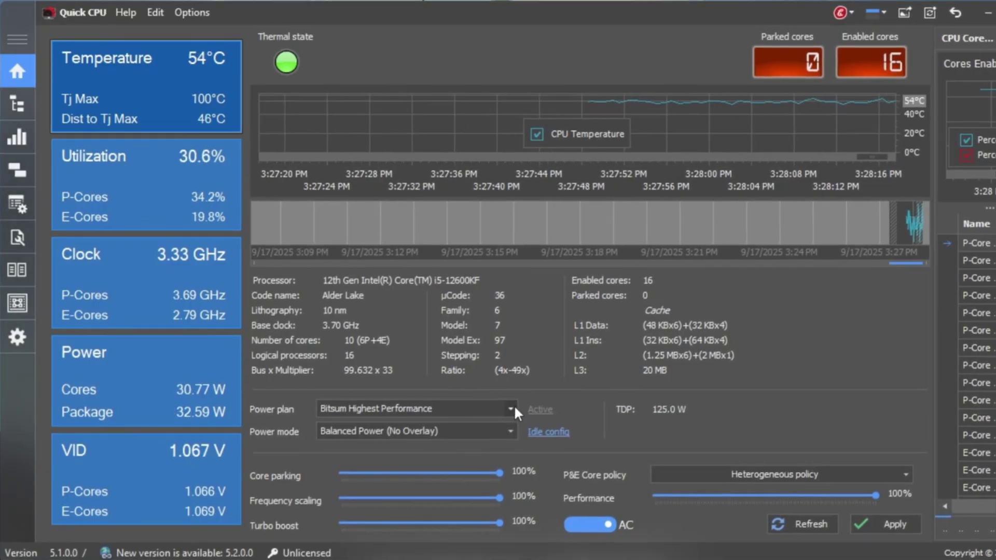
# Step: Pick Ultimate Performance, set core parking, frequency scaling, turbo and performance to 100%, and apply
pyautogui.click(512, 407)
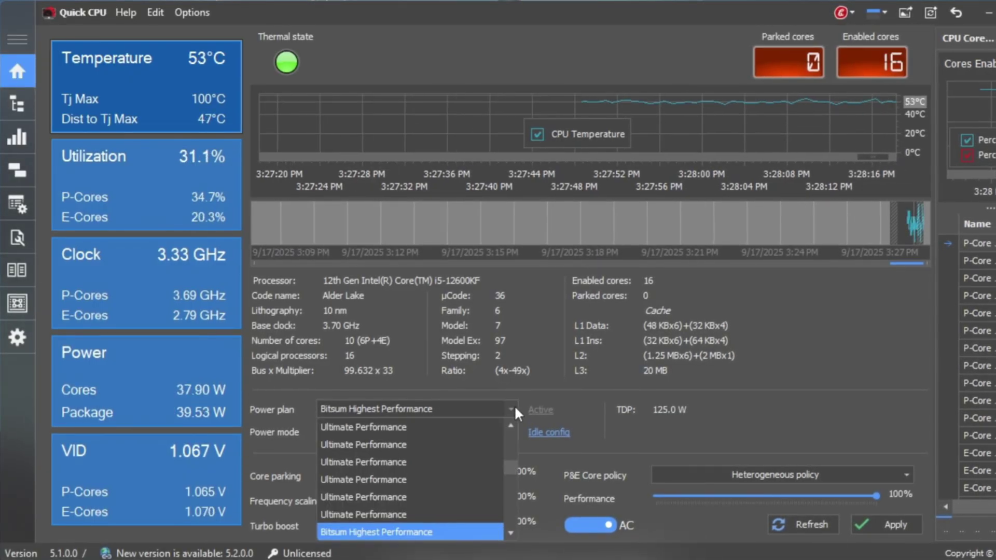
pyautogui.click(396, 437)
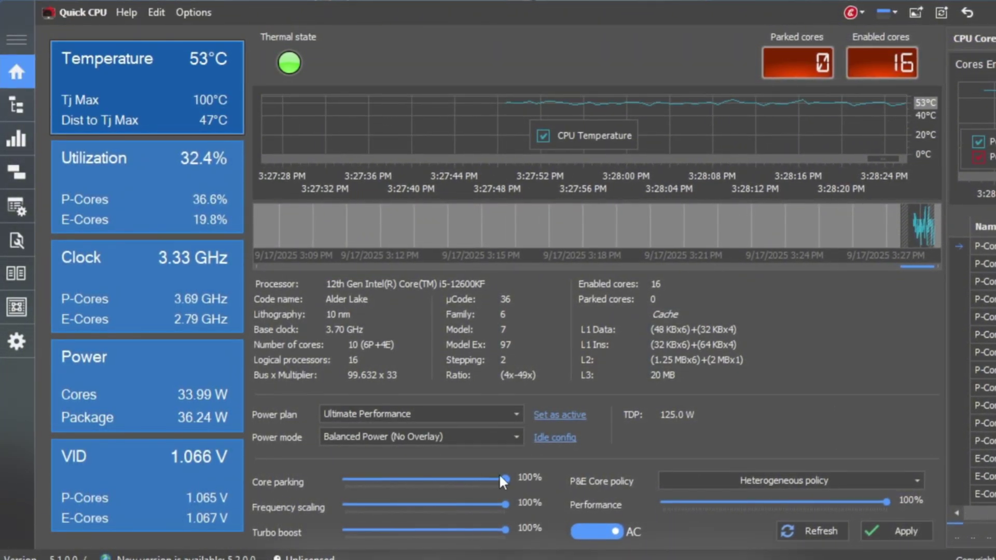
pyautogui.moveTo(499, 473); pyautogui.dragTo(552, 487)
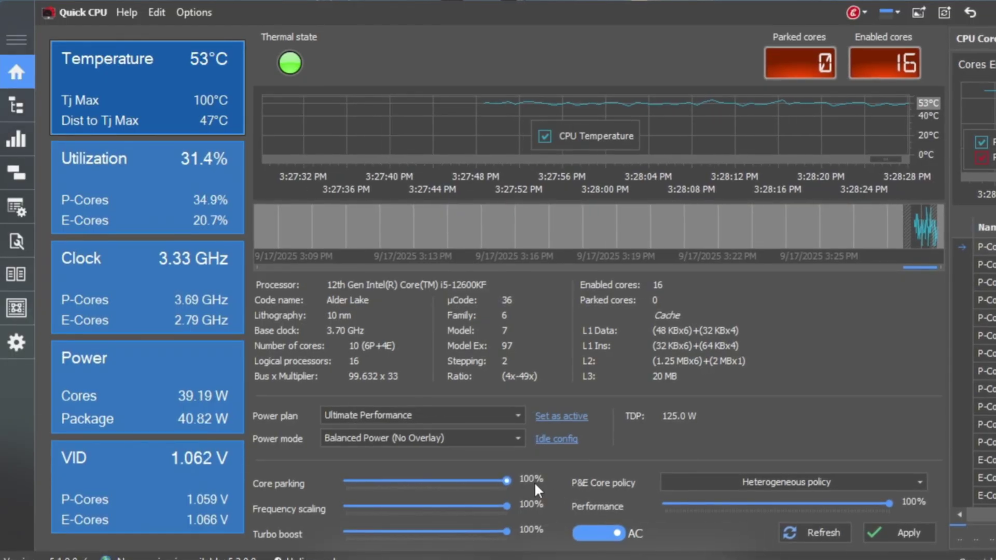
pyautogui.moveTo(887, 502); pyautogui.dragTo(819, 509)
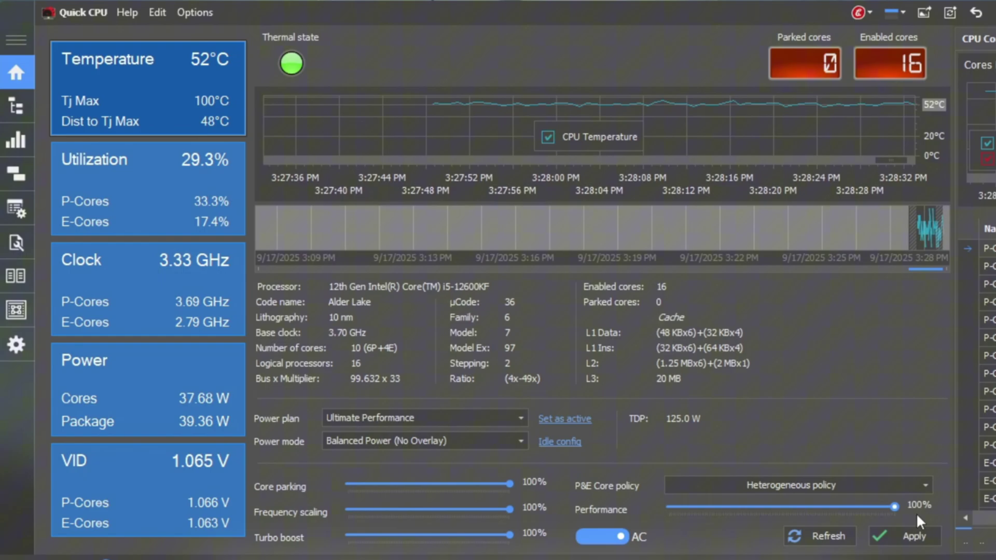
pyautogui.moveTo(359, 512); pyautogui.dragTo(522, 537)
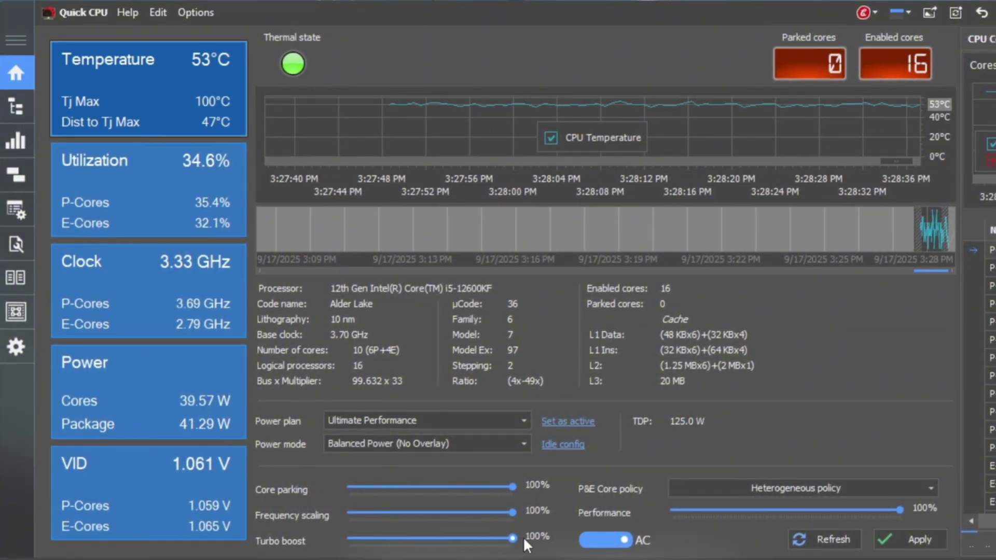
pyautogui.click(918, 539)
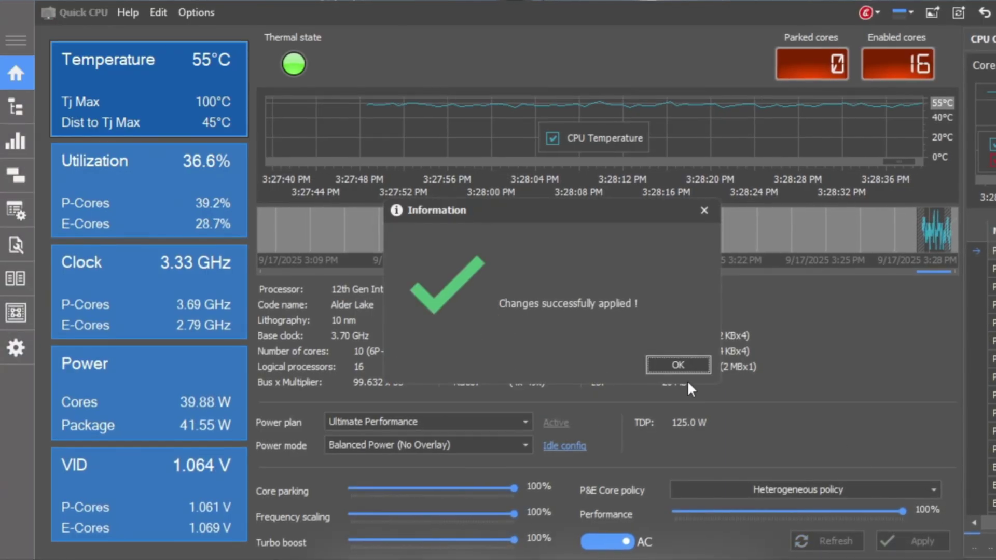
pyautogui.click(674, 367)
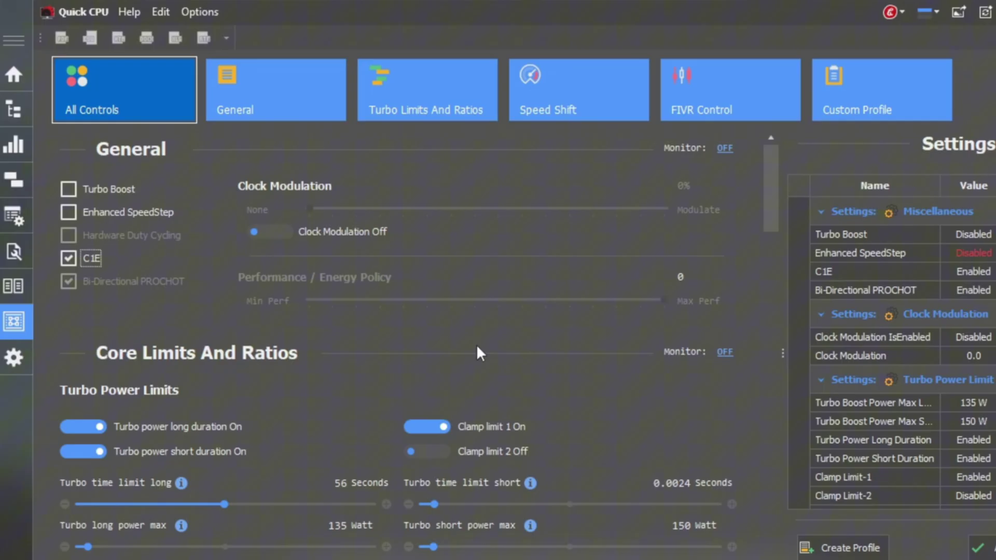
# Step: Tick Turbo Boost and Enhanced SpeedStep on All Controls and accept the changes
pyautogui.click(66, 189)
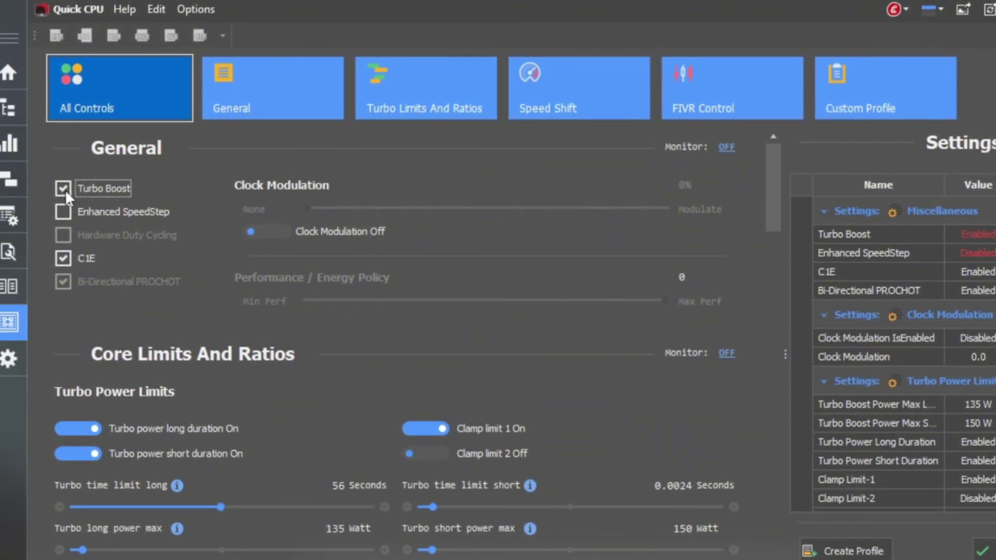
pyautogui.click(62, 213)
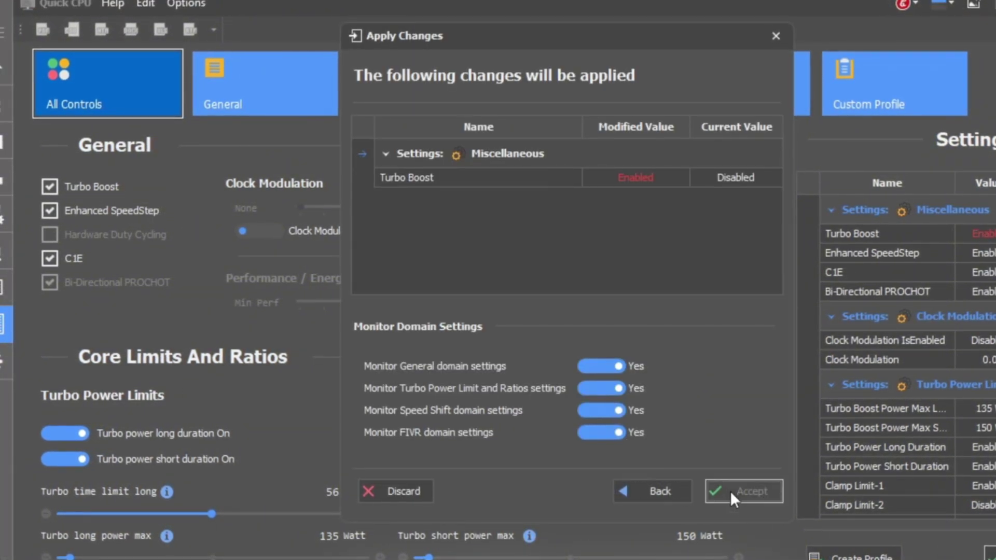
pyautogui.click(731, 491)
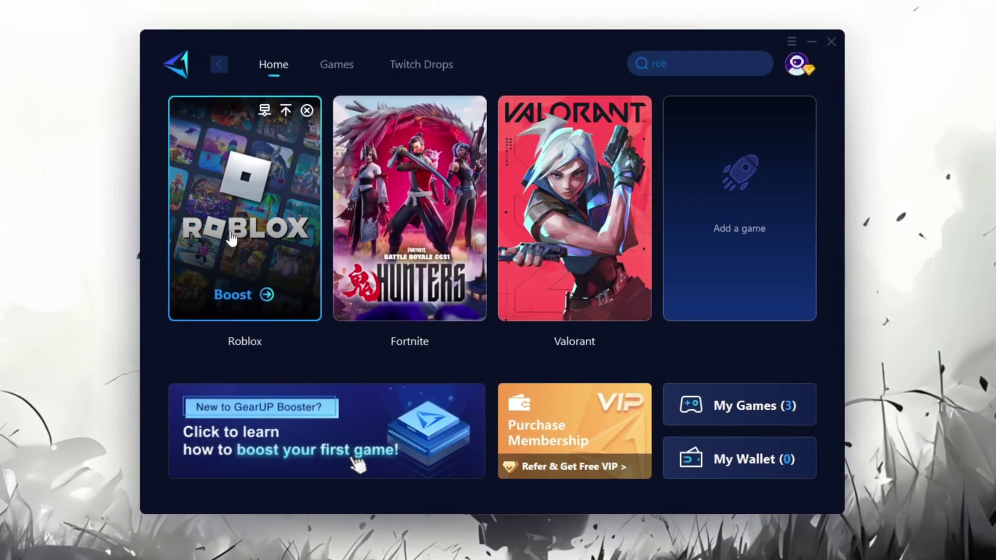
# Step: Boost Roblox from the GearUP Home card and open the Server Region choices
pyautogui.click(241, 299)
pyautogui.click(482, 169)
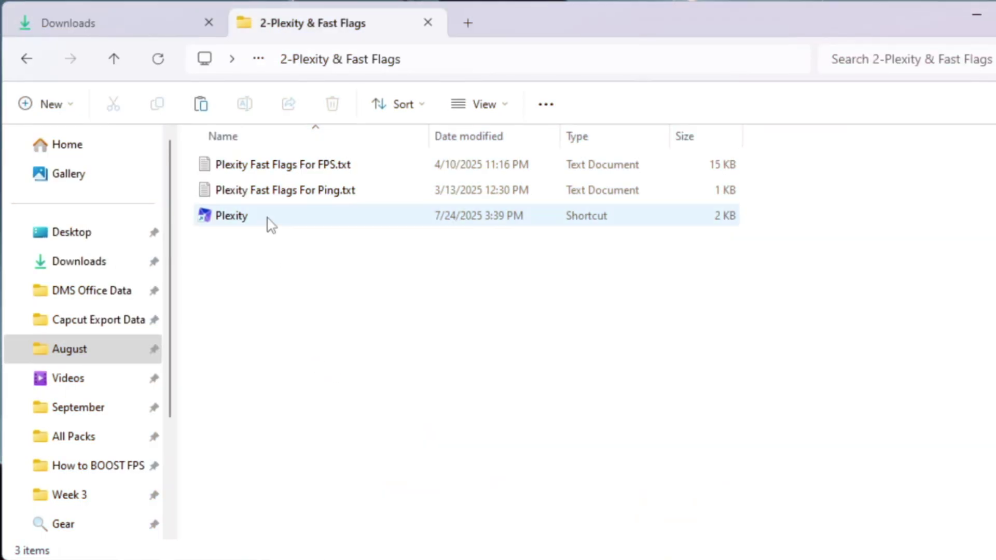
# Step: Select the Plexity shortcut and both fast flag text files in the 2-Plexity & Fast Flags folder
pyautogui.click(266, 218)
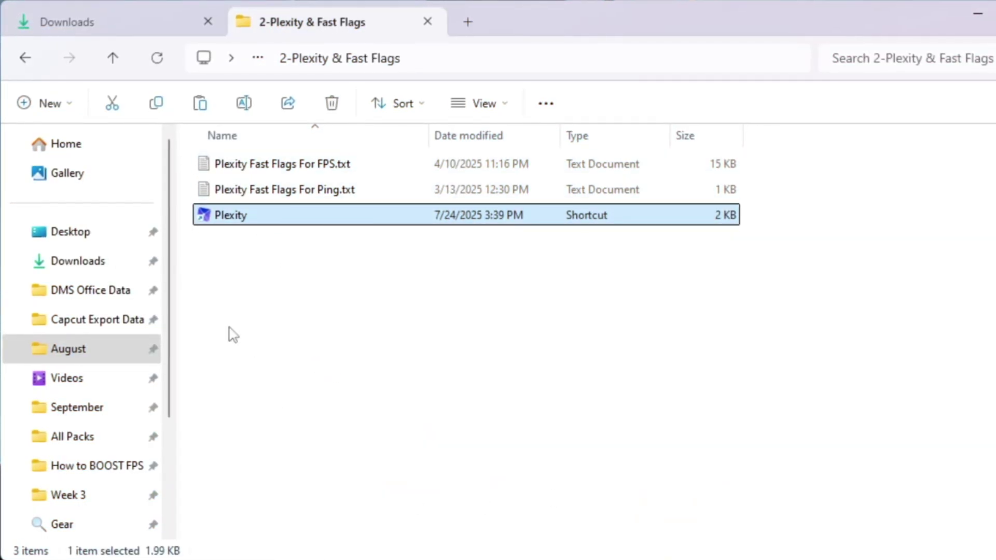
pyautogui.keyDown('ctrl'); pyautogui.scroll(3, 521, 363); pyautogui.keyUp('ctrl')
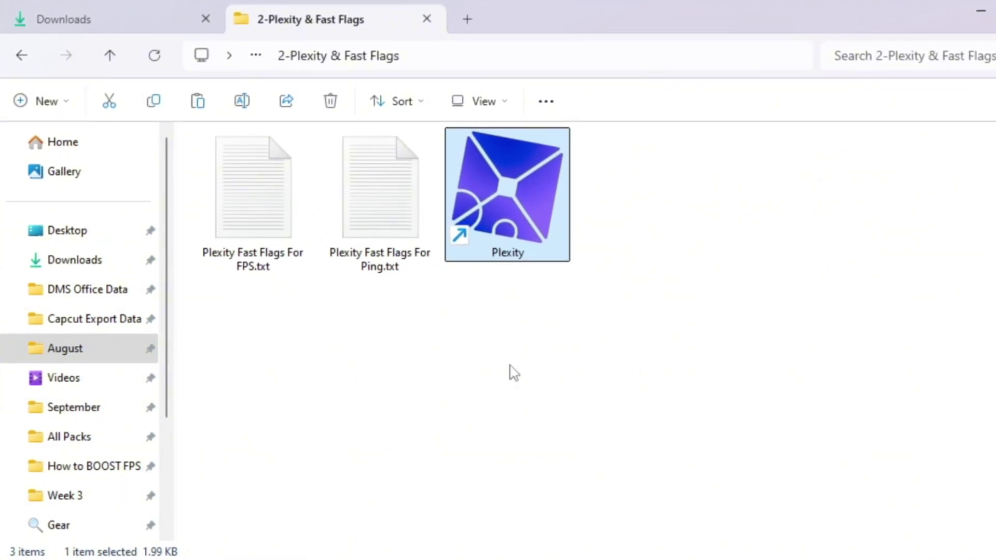
pyautogui.moveTo(386, 313); pyautogui.dragTo(191, 247)
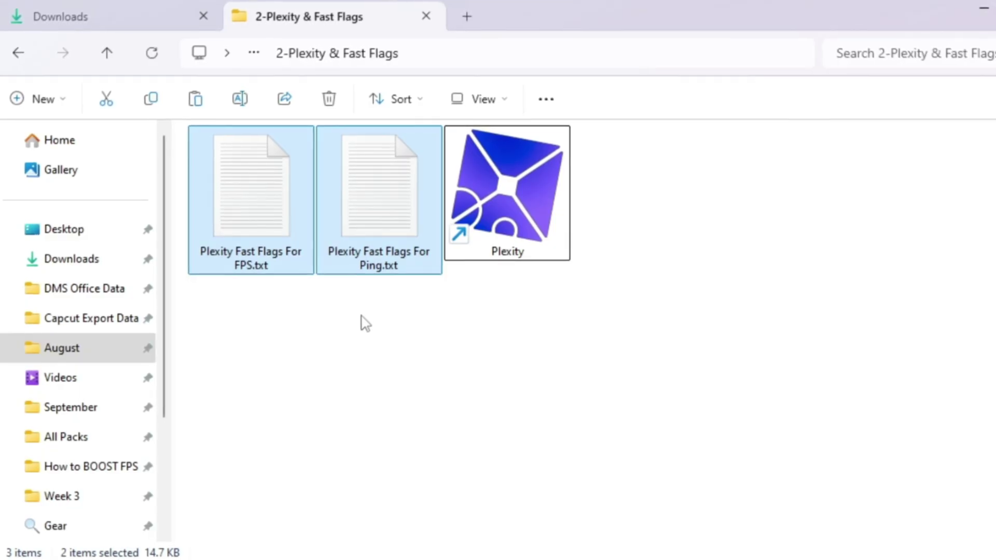
# Step: Search 'plexity' in Start and run Plexity as administrator
pyautogui.press('super')
pyautogui.write('plexity')
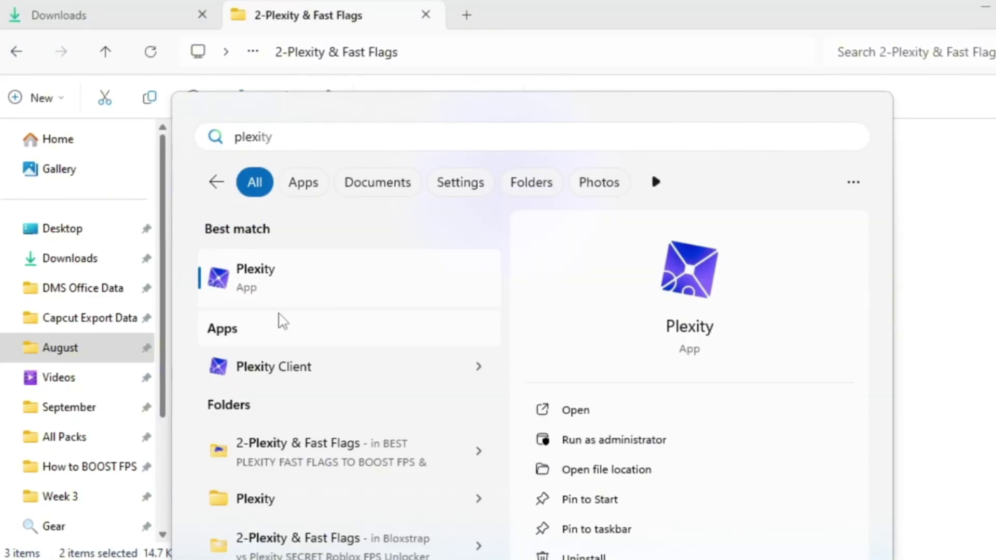
pyautogui.click(680, 449)
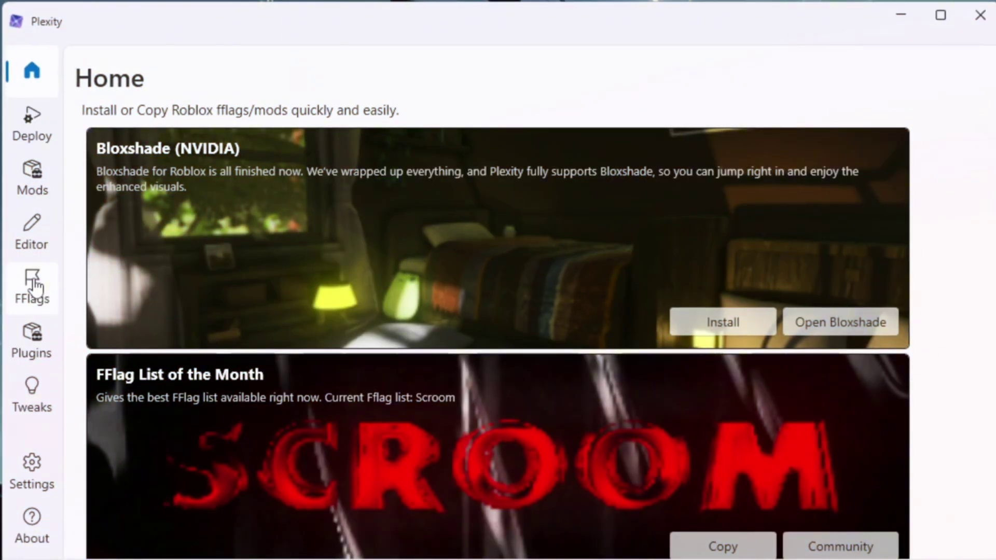
# Step: Open Plexity's fast flag editor on Add New's Import JSON tab, then select both flag files in Explorer
pyautogui.click(34, 285)
pyautogui.click(44, 237)
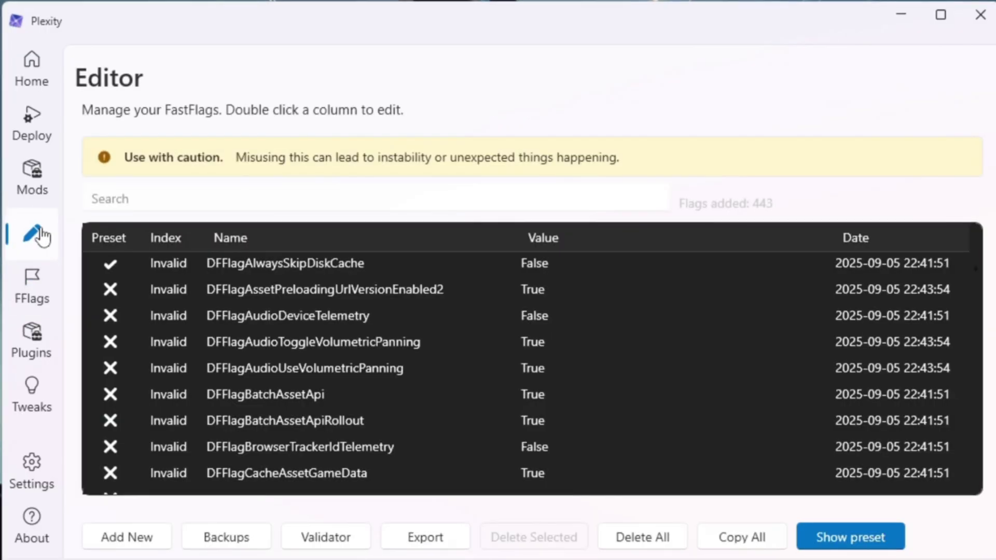
pyautogui.scroll(-10, 157, 394)
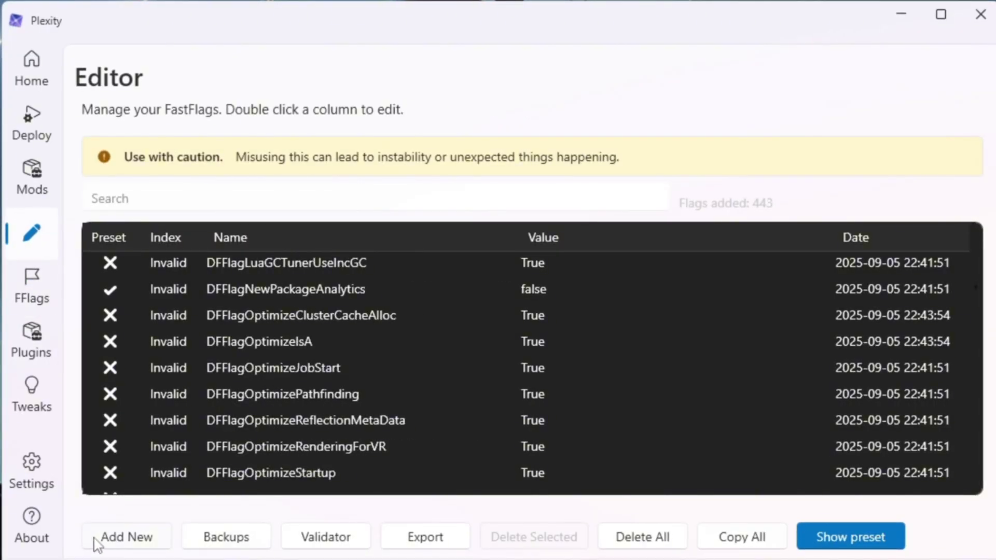
pyautogui.click(126, 539)
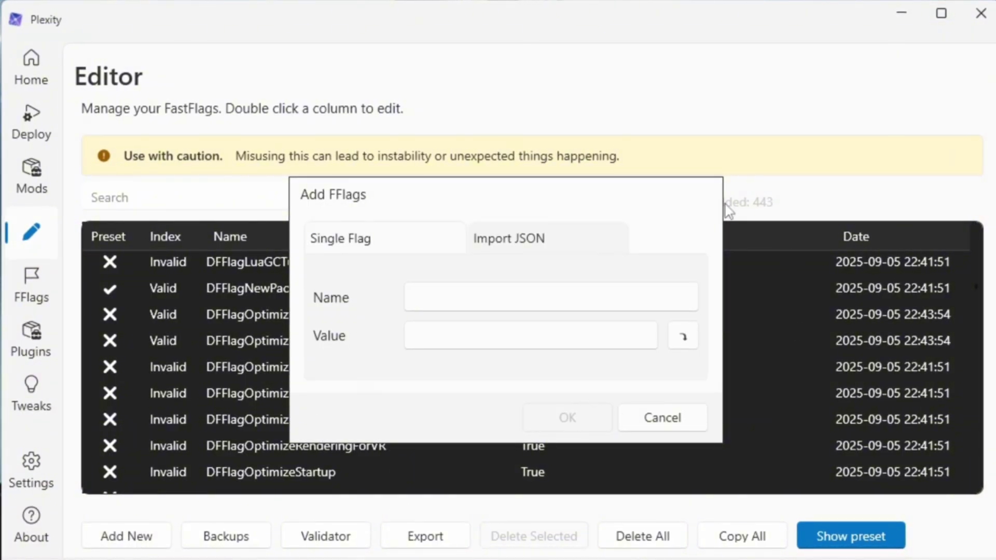
pyautogui.click(559, 245)
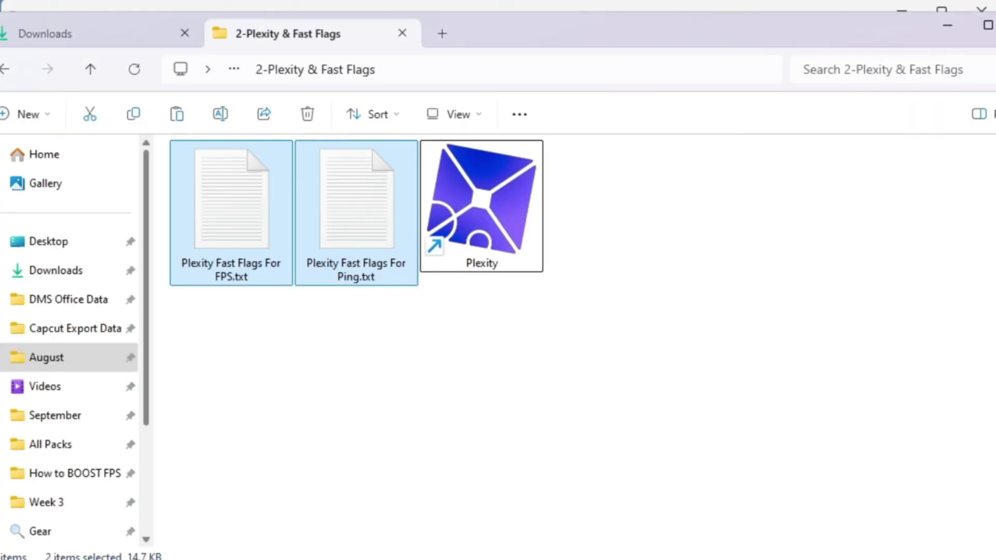
pyautogui.moveTo(360, 340); pyautogui.dragTo(224, 231)
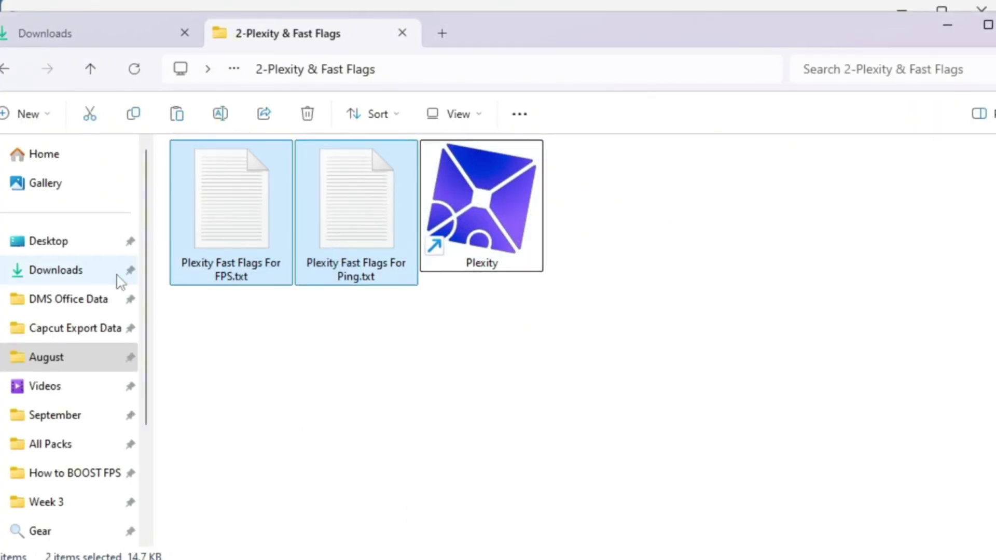
# Step: Open Plexity Fast Flags For FPS.txt, select all its flags with Ctrl+A, copy them, and return to Plexity
pyautogui.click(214, 220)
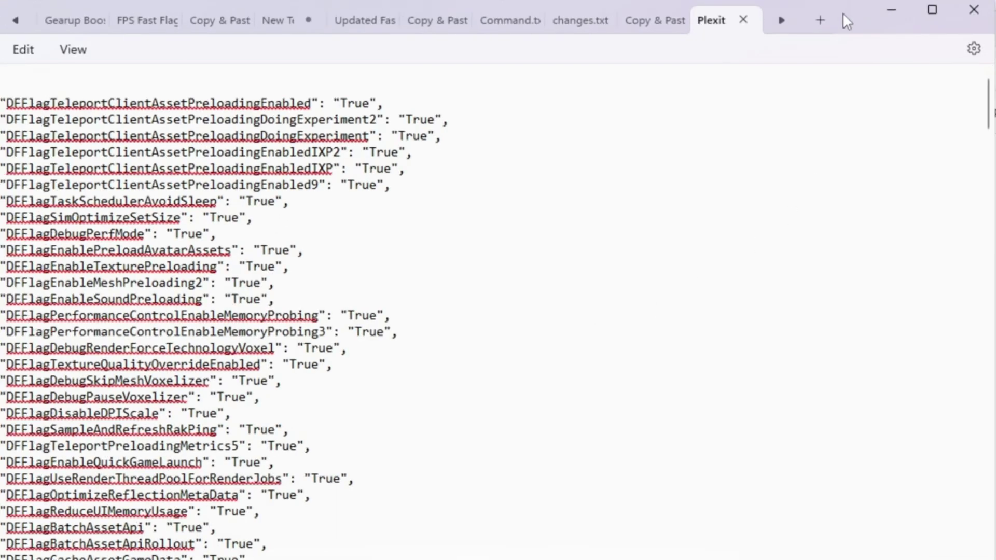
pyautogui.scroll(-20, 494, 293)
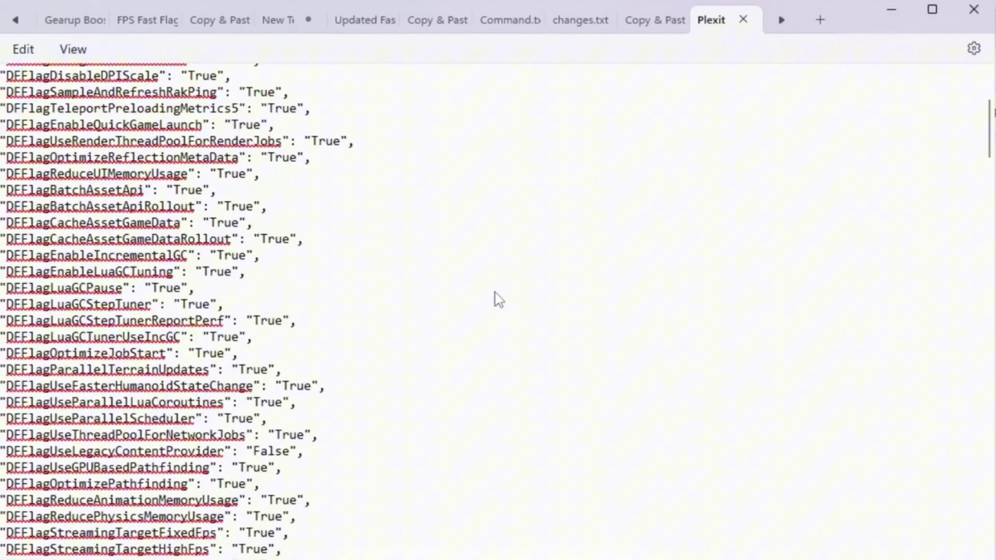
pyautogui.scroll(-20, 498, 299)
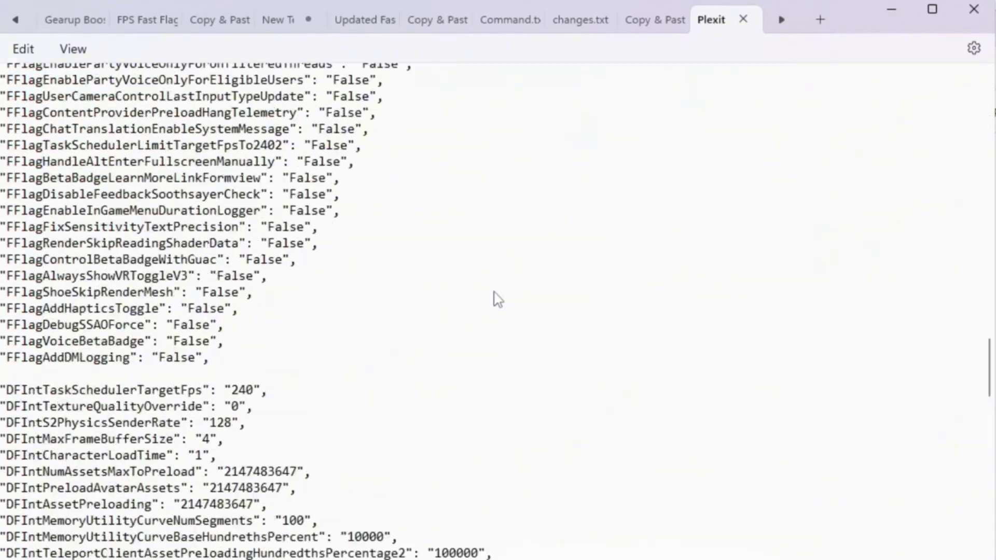
pyautogui.scroll(-4, 496, 300)
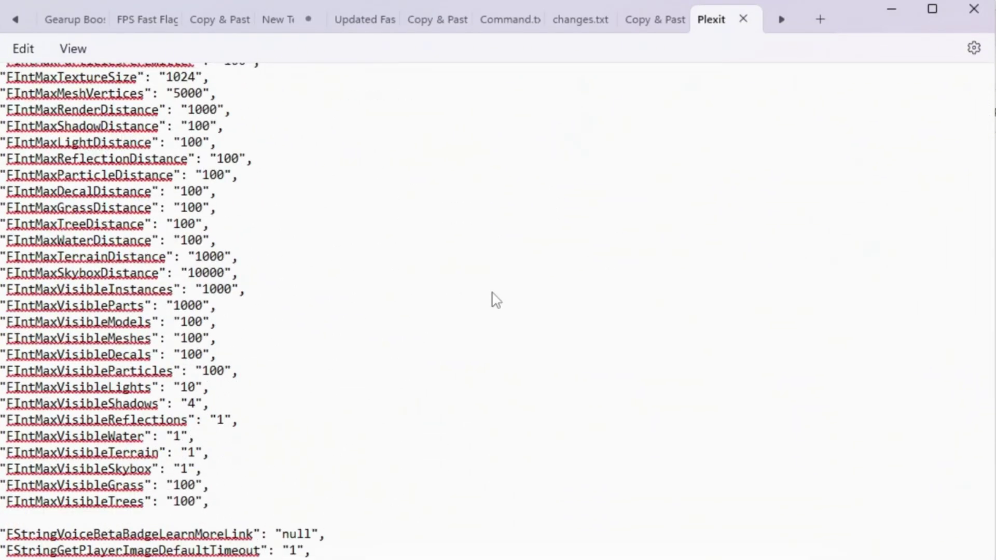
pyautogui.scroll(20, 487, 483)
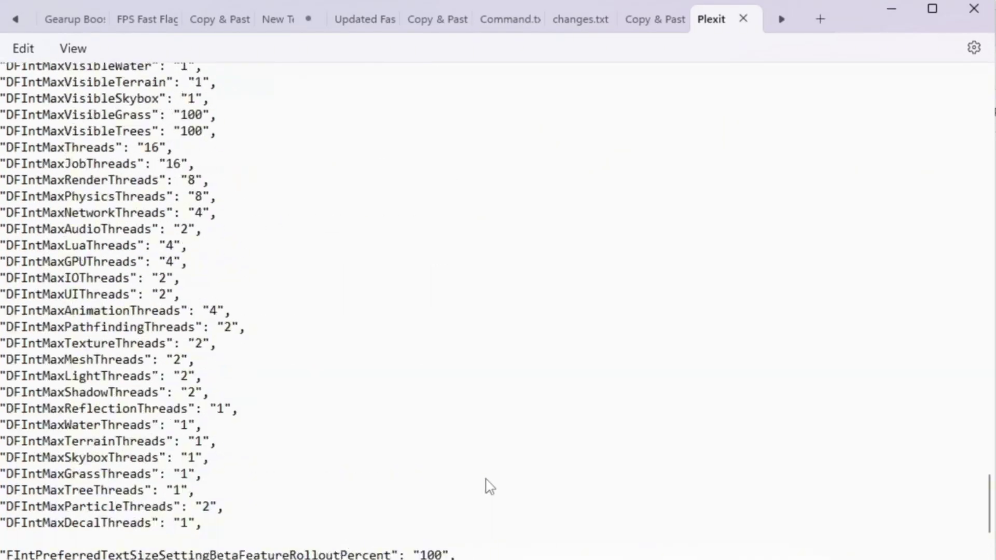
pyautogui.hotkey('ctrl', 'a')
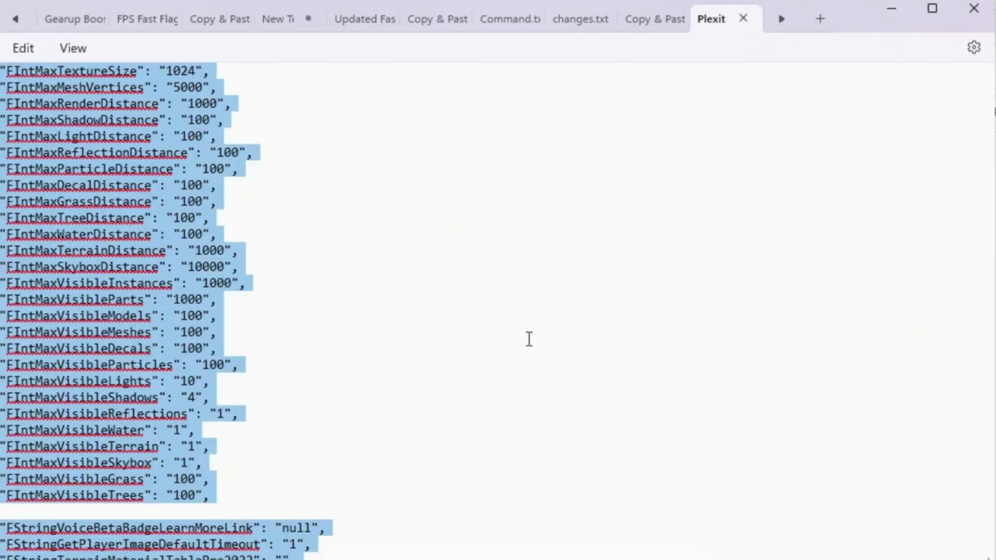
pyautogui.rightClick(94, 213)
pyautogui.click(158, 311)
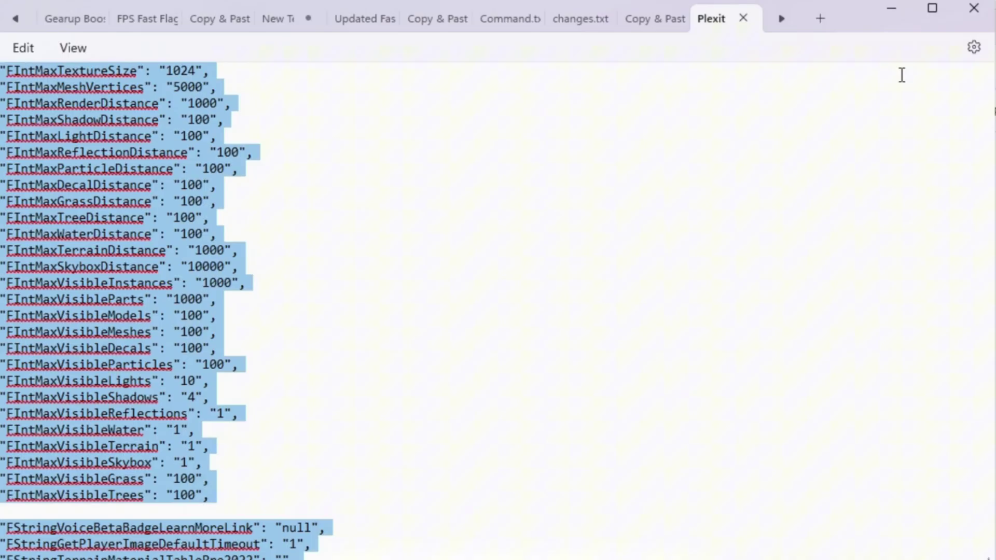
pyautogui.click(891, 8)
# Step: Import the pasted FPS fast-flag JSON in Plexity, loading 443 flags into the editor
pyautogui.click(944, 28)
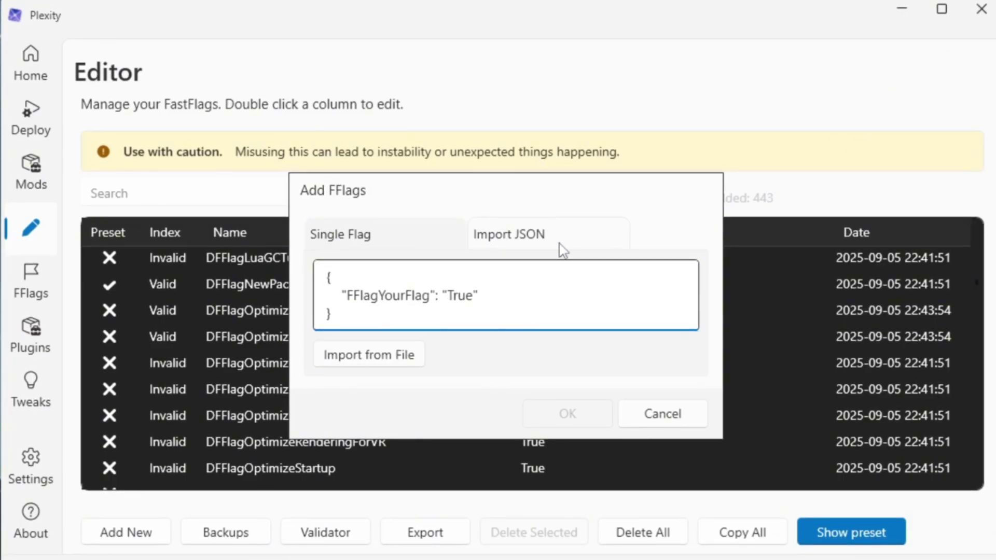
pyautogui.click(537, 242)
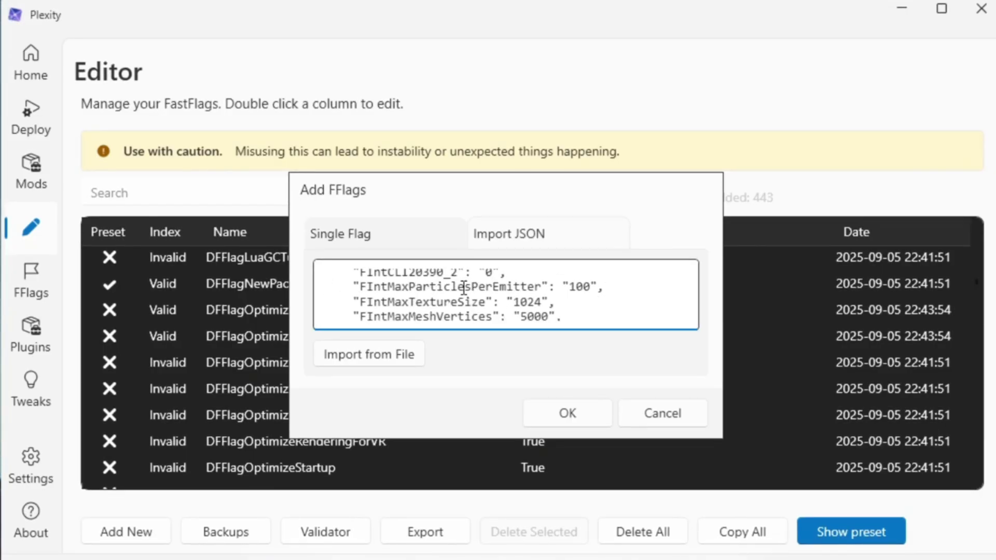
pyautogui.click(587, 418)
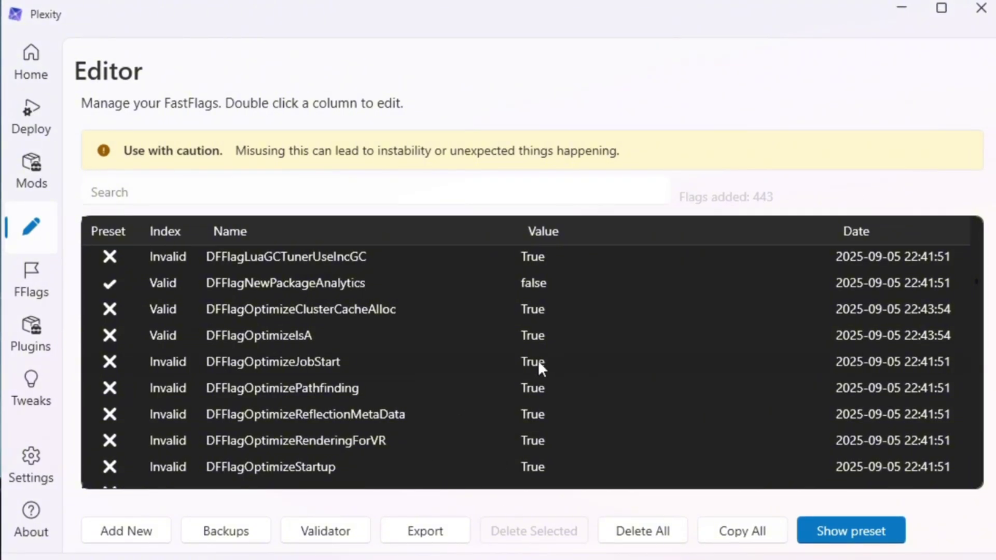
pyautogui.scroll(-15, 537, 360)
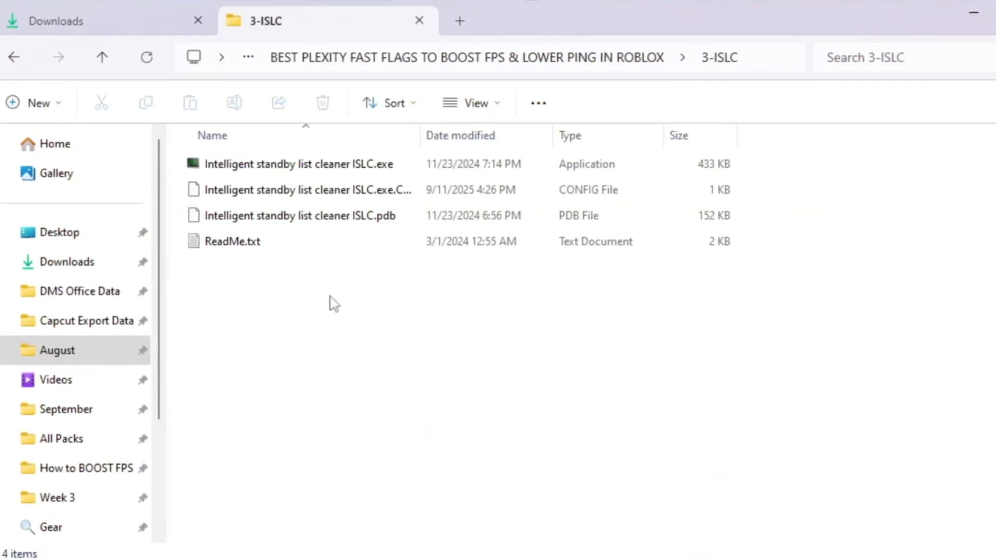
# Step: Run 'Intelligent standby list cleaner ISLC.exe' from the 3-ISLC folder
pyautogui.click(325, 168)
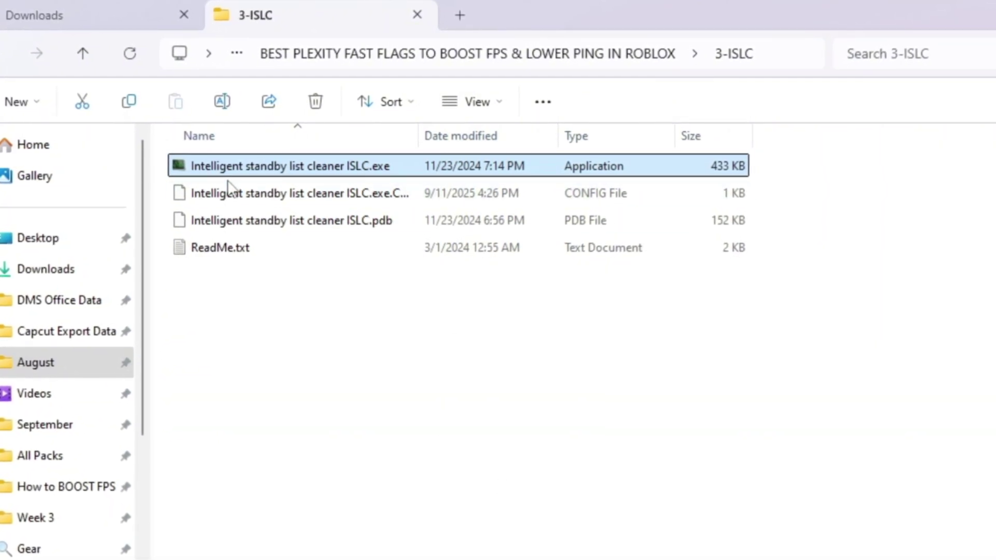
pyautogui.doubleClick(362, 165)
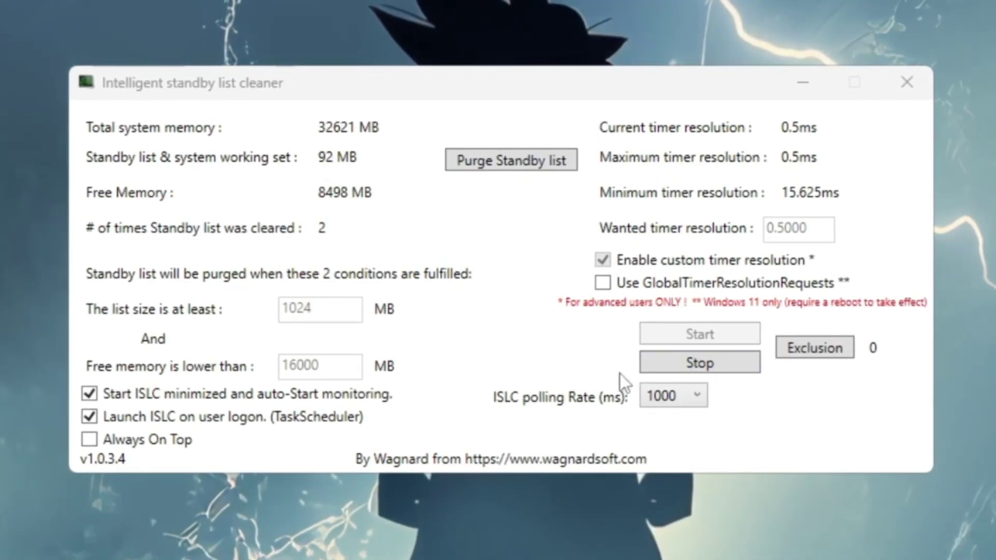
# Step: Stop ISLC monitoring and edit the free-memory purge threshold to 16000 MB
pyautogui.click(698, 361)
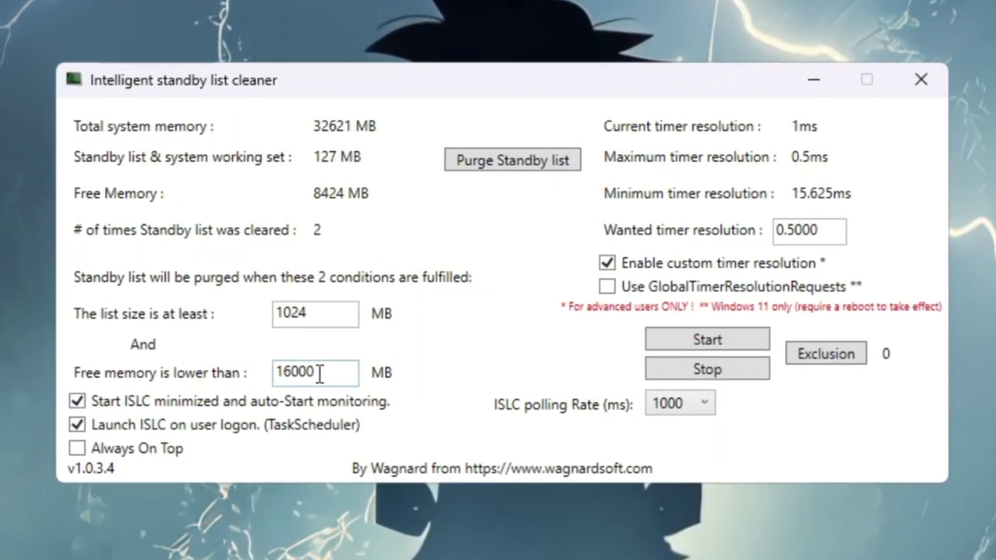
pyautogui.doubleClick(321, 371)
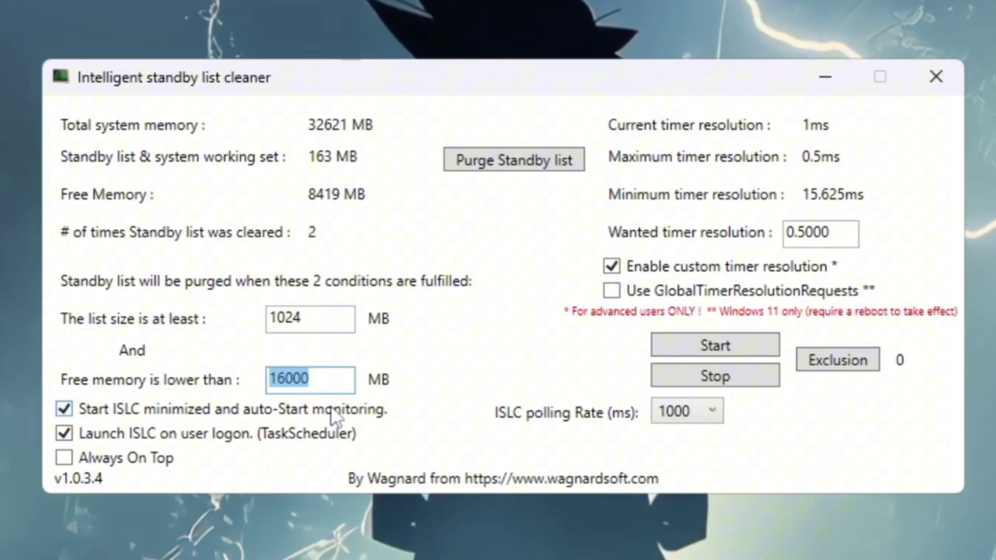
pyautogui.click(351, 384)
pyautogui.doubleClick(325, 380)
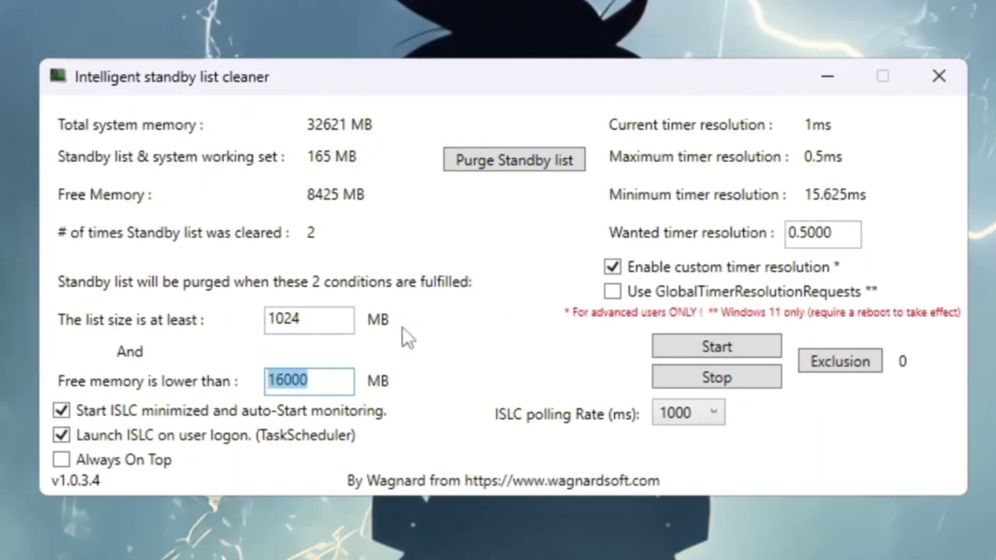
pyautogui.click(189, 454)
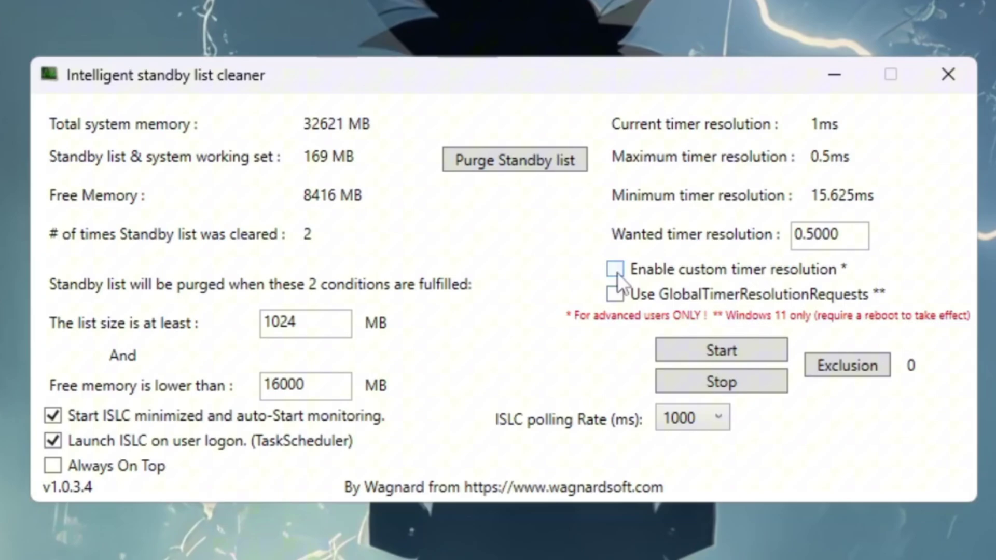
# Step: Set 0.5 ms timer resolution and 1000 polling, start ISLC monitoring, then purge the standby list
pyautogui.doubleClick(860, 231)
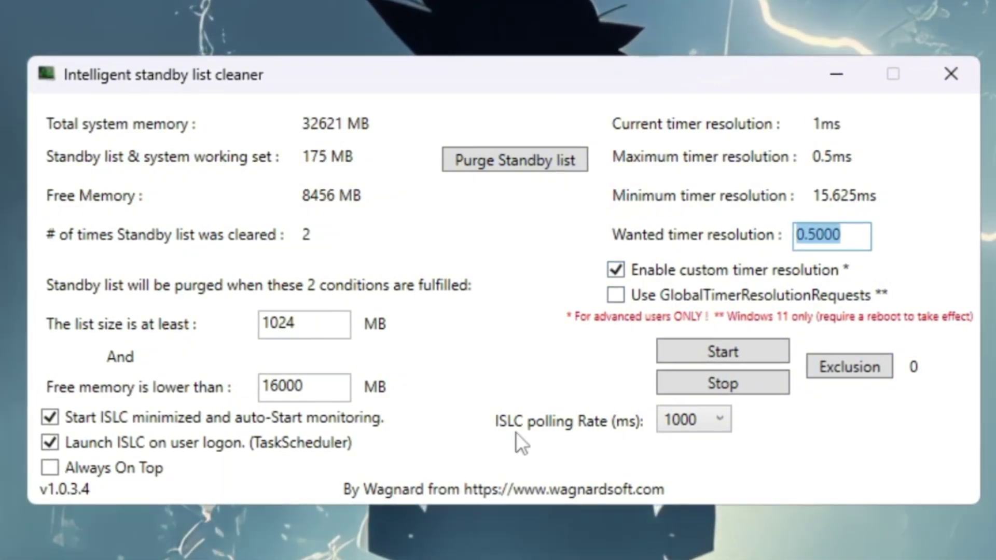
pyautogui.click(679, 419)
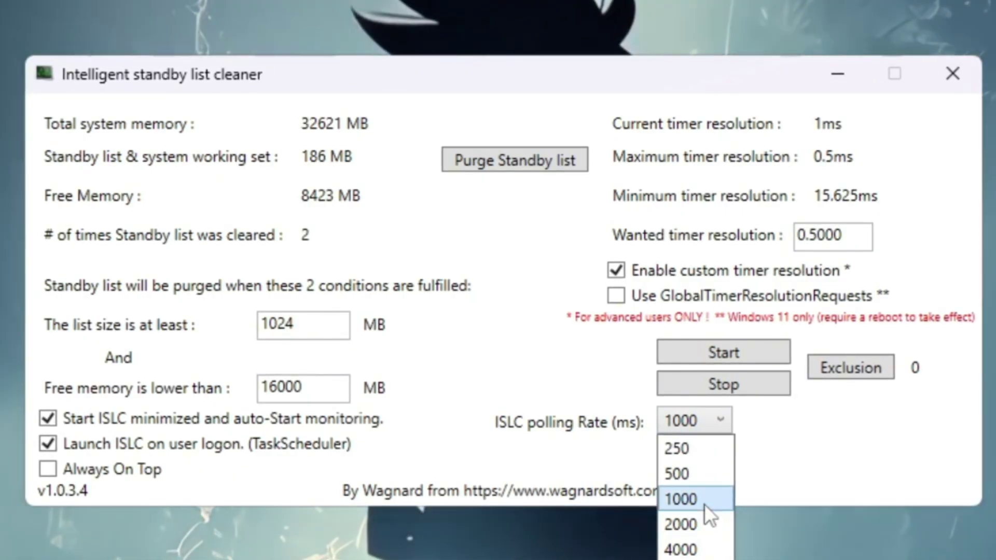
pyautogui.click(704, 501)
pyautogui.click(724, 351)
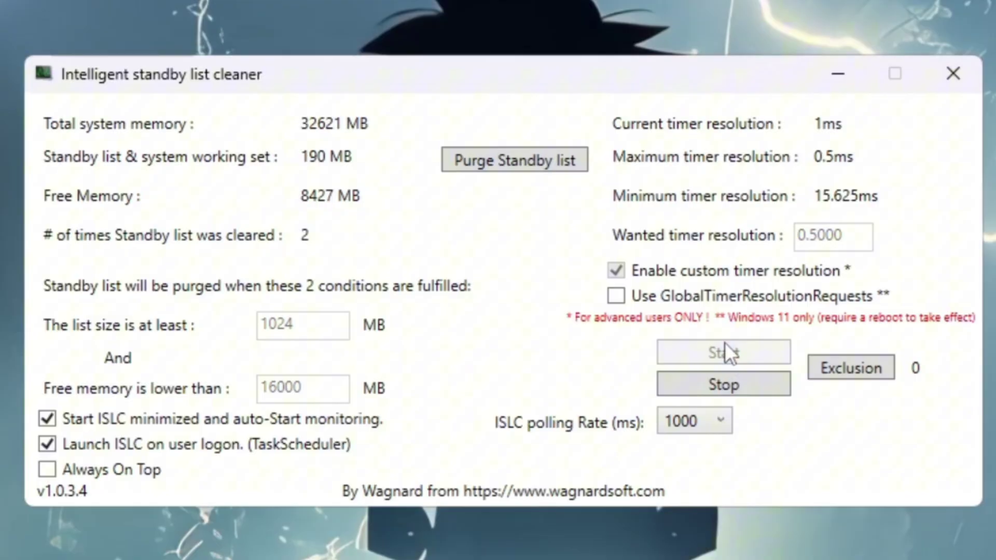
pyautogui.click(579, 160)
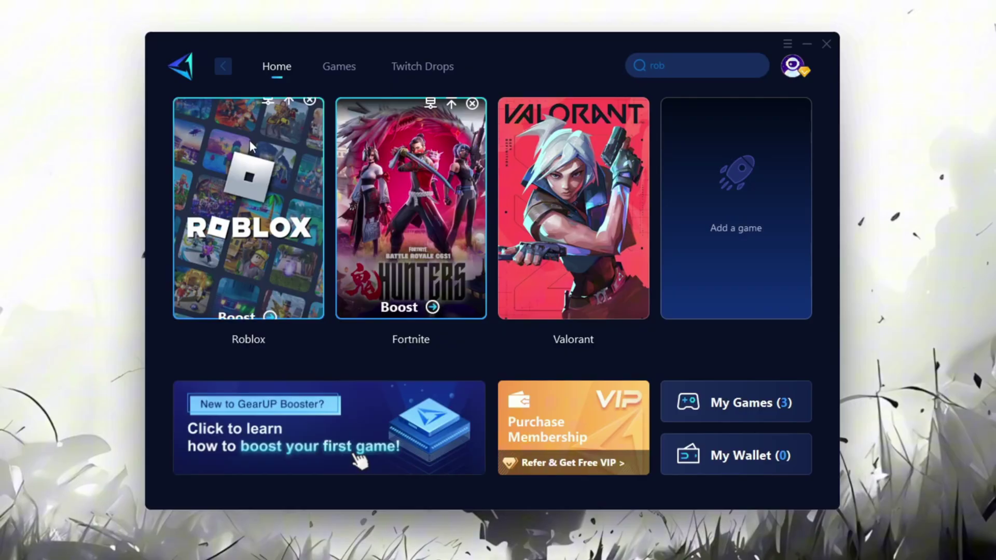
# Step: Start boosting Roblox in GearUP Booster to reach its server region choice
pyautogui.moveTo(226, 277)
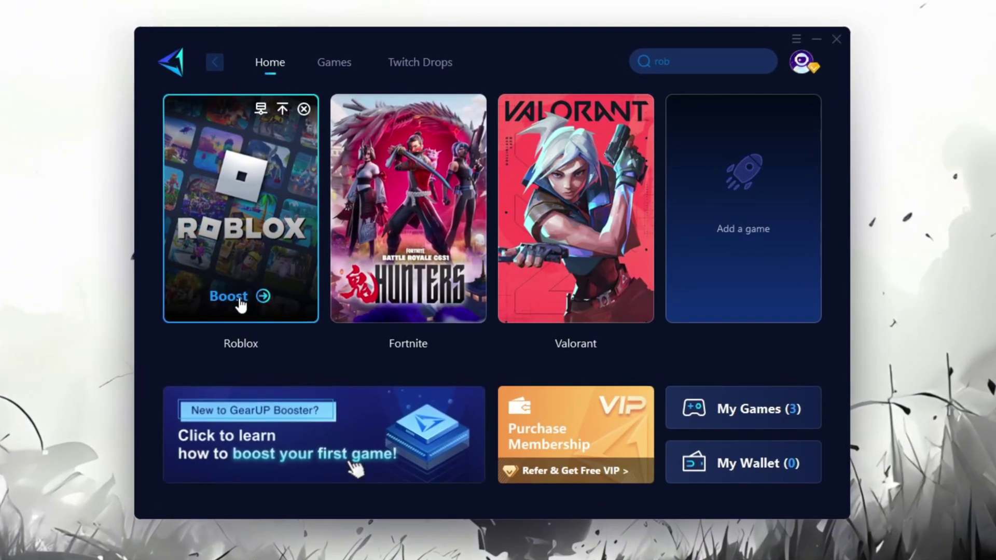
pyautogui.click(238, 298)
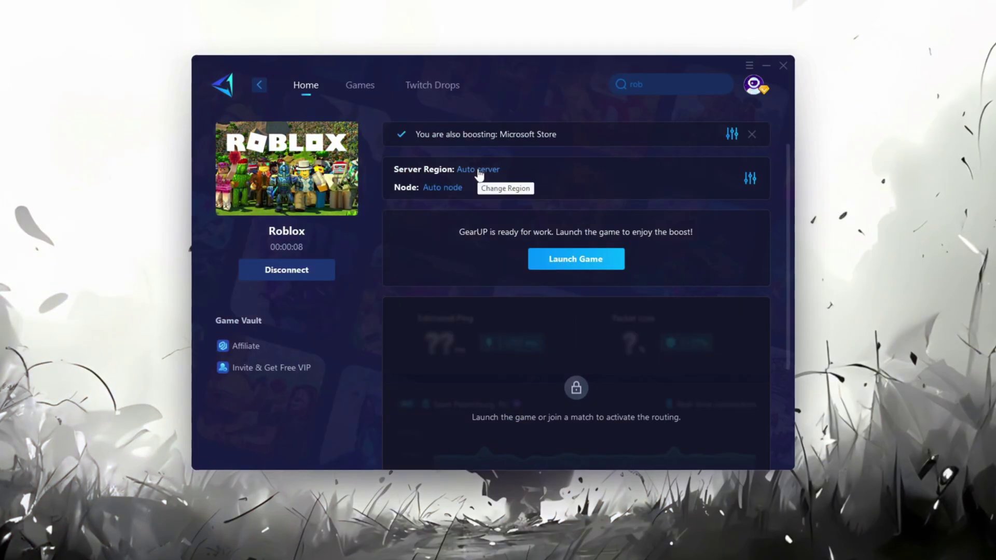
pyautogui.click(485, 178)
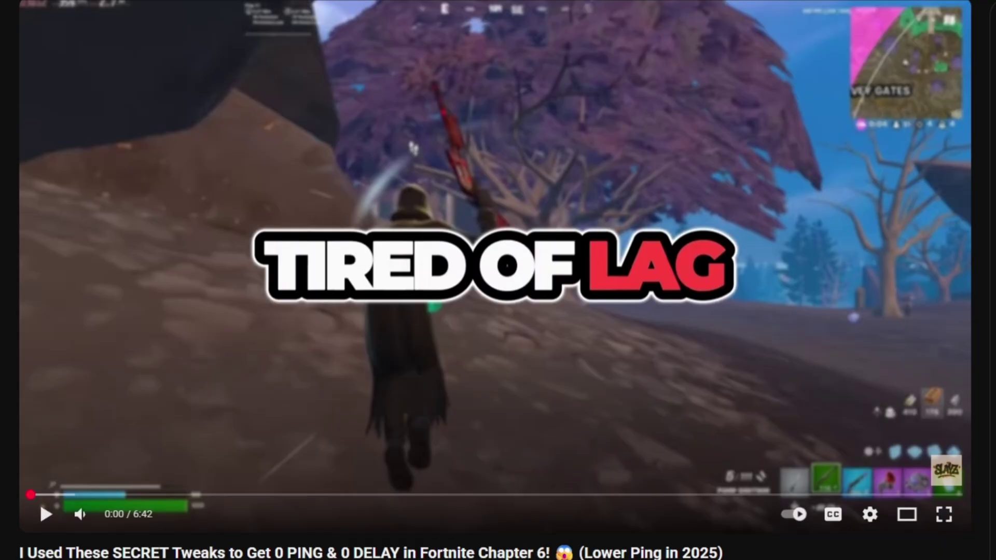
pyautogui.scroll(-6, 498, 280)
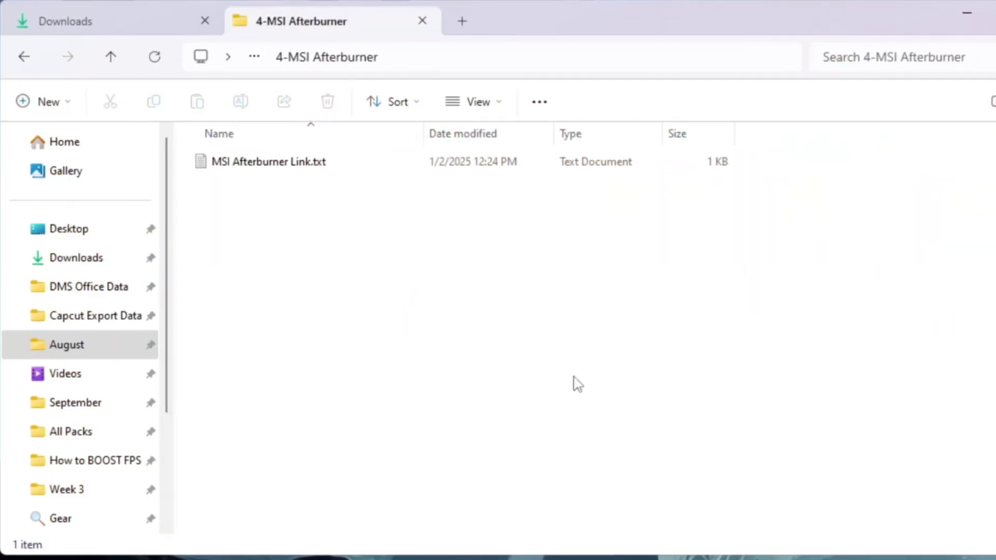
# Step: Launch MSI Afterburner as administrator from a Start search for 'Msi'
pyautogui.click(366, 162)
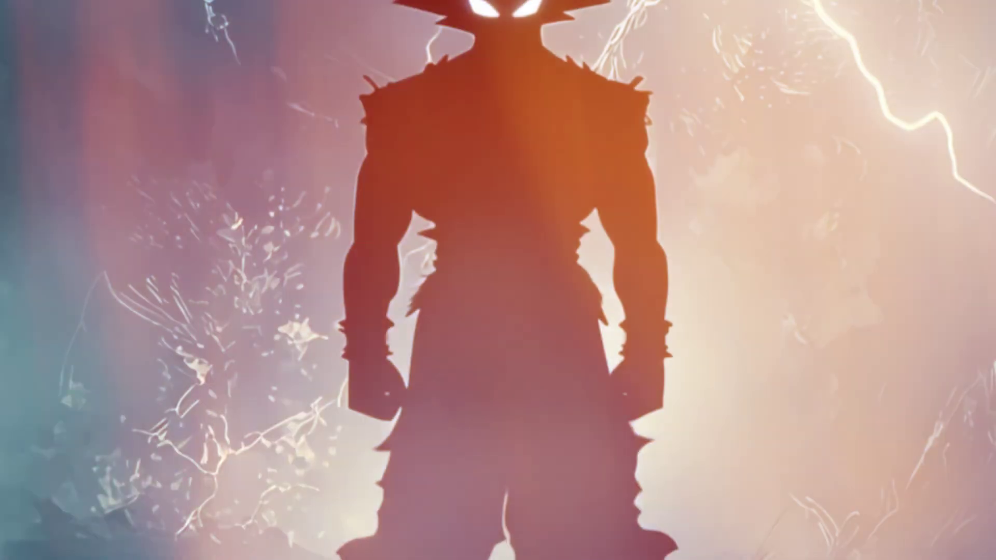
pyautogui.press('super')
pyautogui.write('Msi')
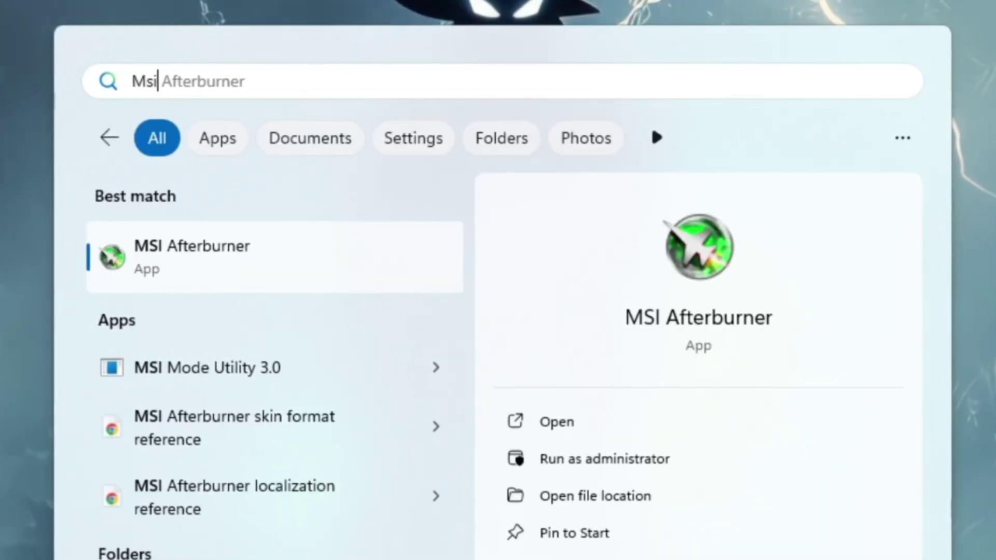
pyautogui.click(578, 466)
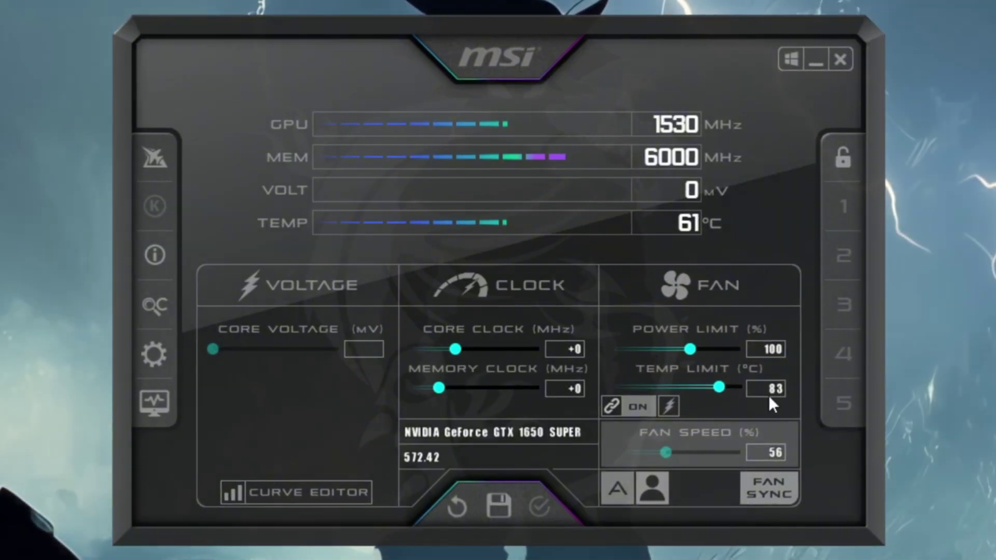
# Step: Raise MSI Afterburner's power limit to its 117% maximum, lifting the temperature limit to 86 °C
pyautogui.moveTo(689, 349); pyautogui.dragTo(850, 300)
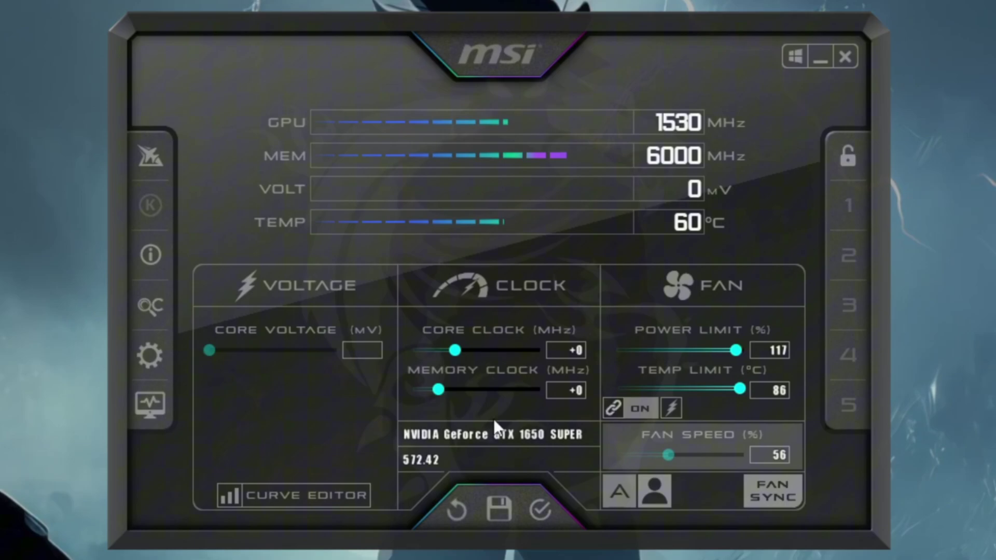
# Step: Set MSI Afterburner's memory clock offset to +40 MHz
pyautogui.click(577, 392)
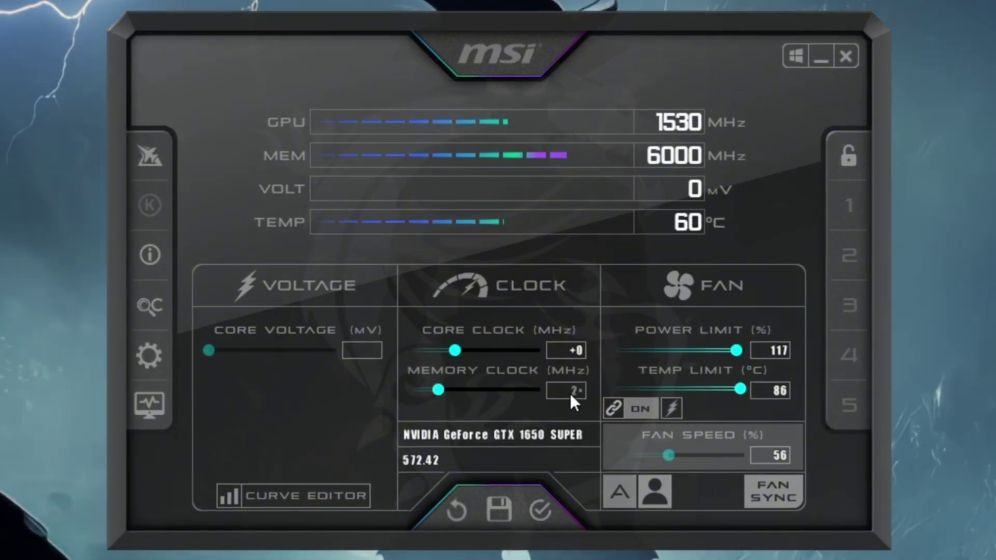
pyautogui.write('20')
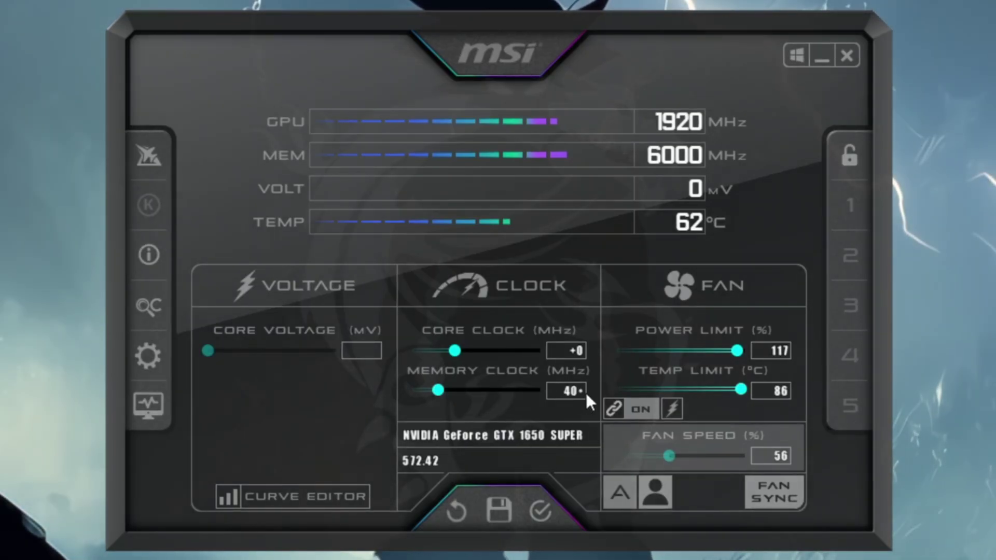
pyautogui.write('60')
pyautogui.press('Return')
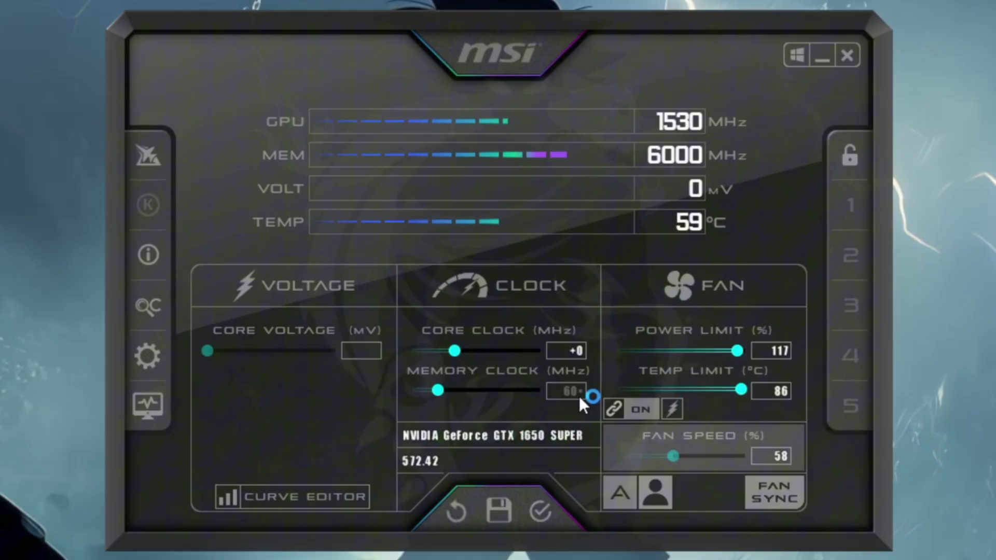
pyautogui.write('40')
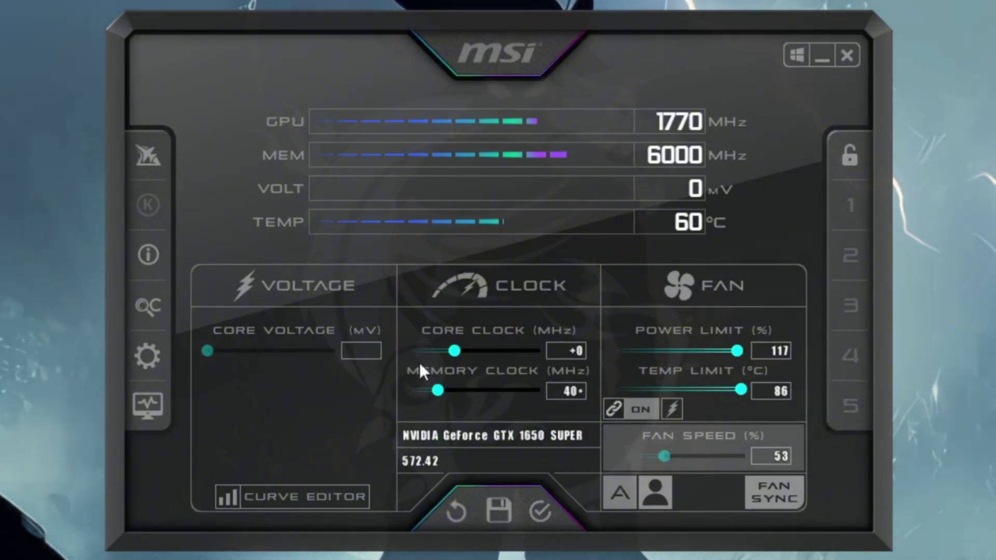
pyautogui.press('Return')
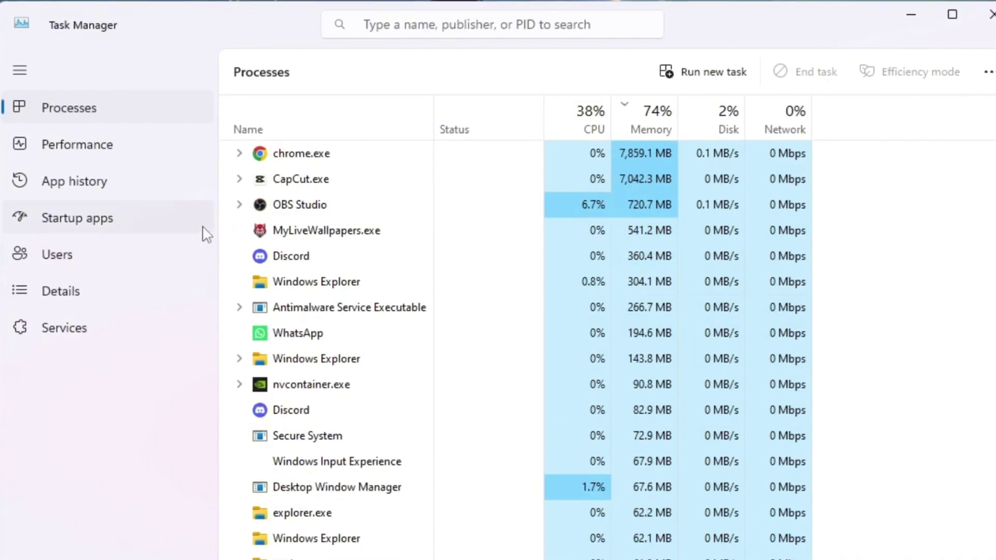
# Step: Show Task Manager's Startup apps list
pyautogui.click(203, 227)
pyautogui.scroll(-3, 467, 267)
pyautogui.scroll(2, 528, 384)
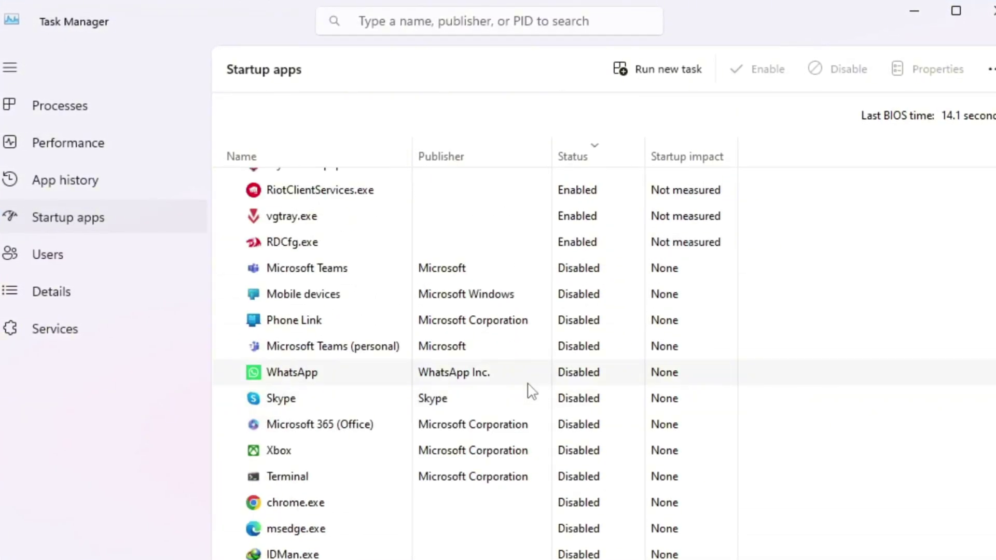
pyautogui.scroll(2, 530, 390)
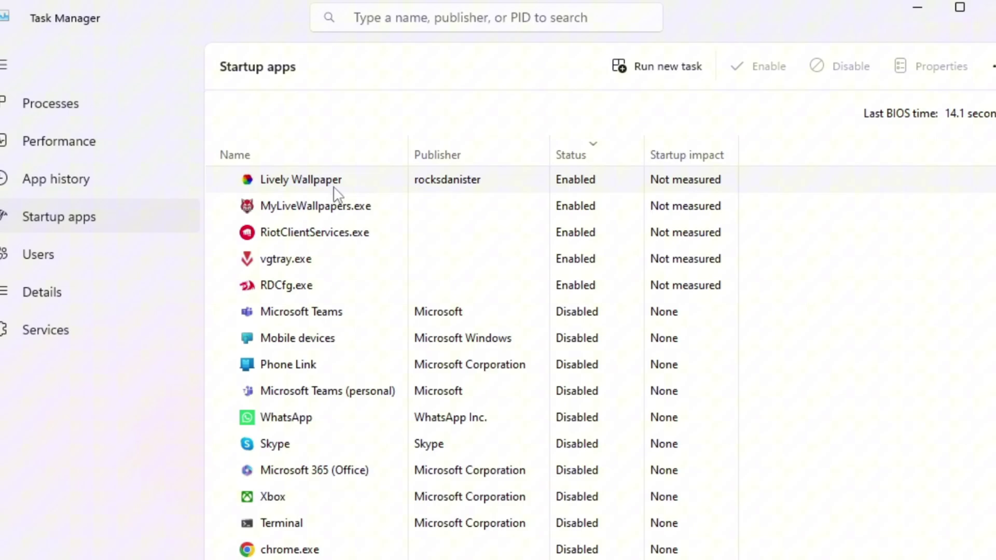
# Step: Bring up the options for the Lively Wallpaper, MyLiveWallpapers.exe and RiotClientServices.exe startup entries
pyautogui.rightClick(573, 184)
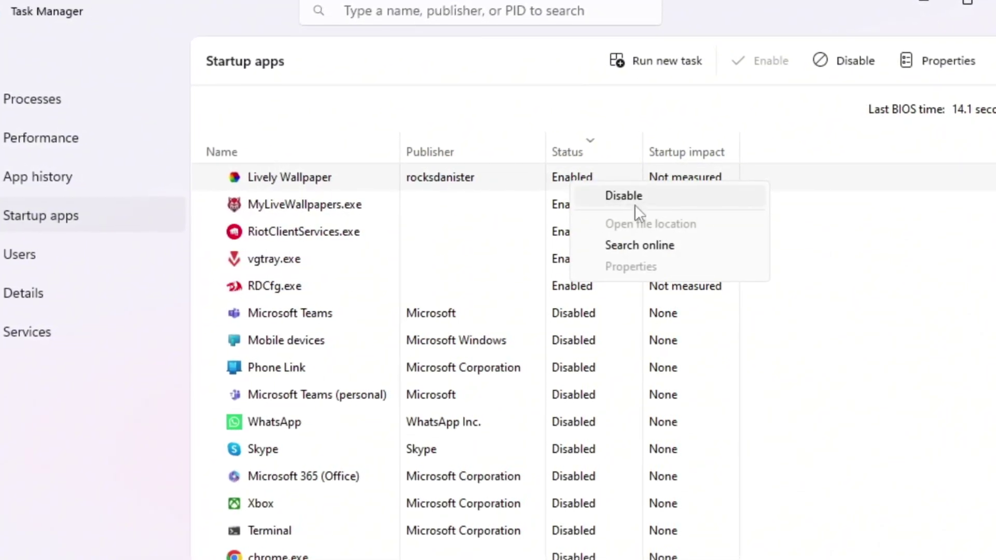
pyautogui.click(562, 207)
pyautogui.rightClick(562, 209)
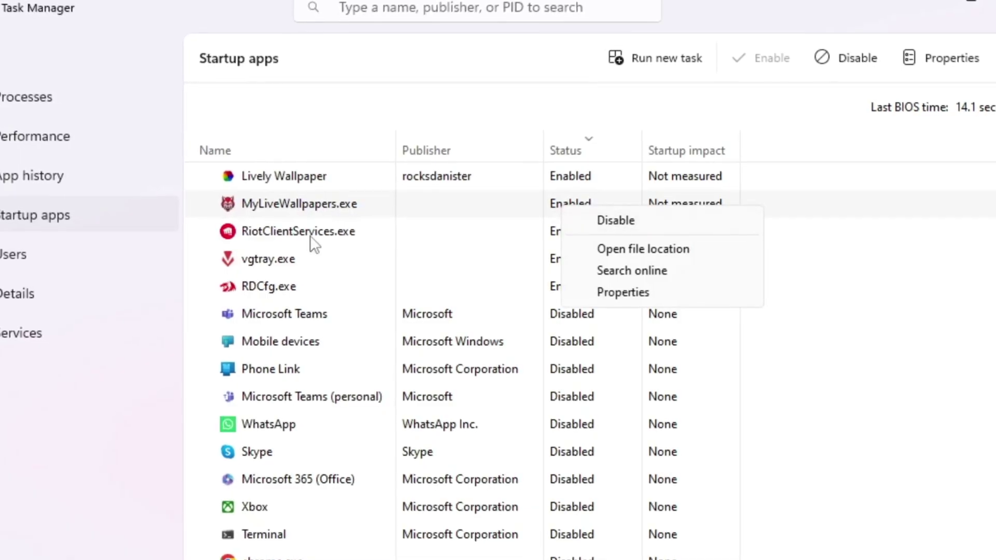
pyautogui.click(569, 234)
pyautogui.rightClick(566, 233)
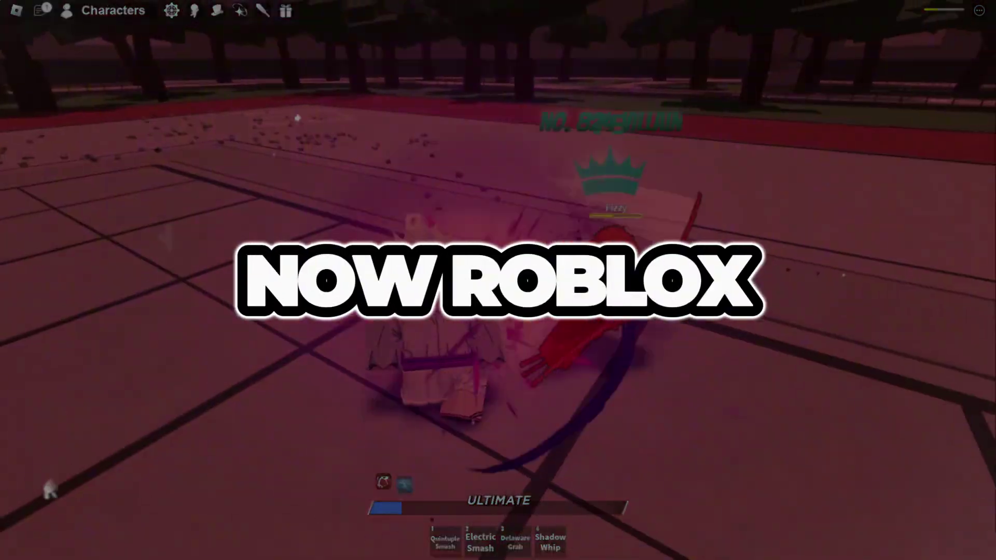